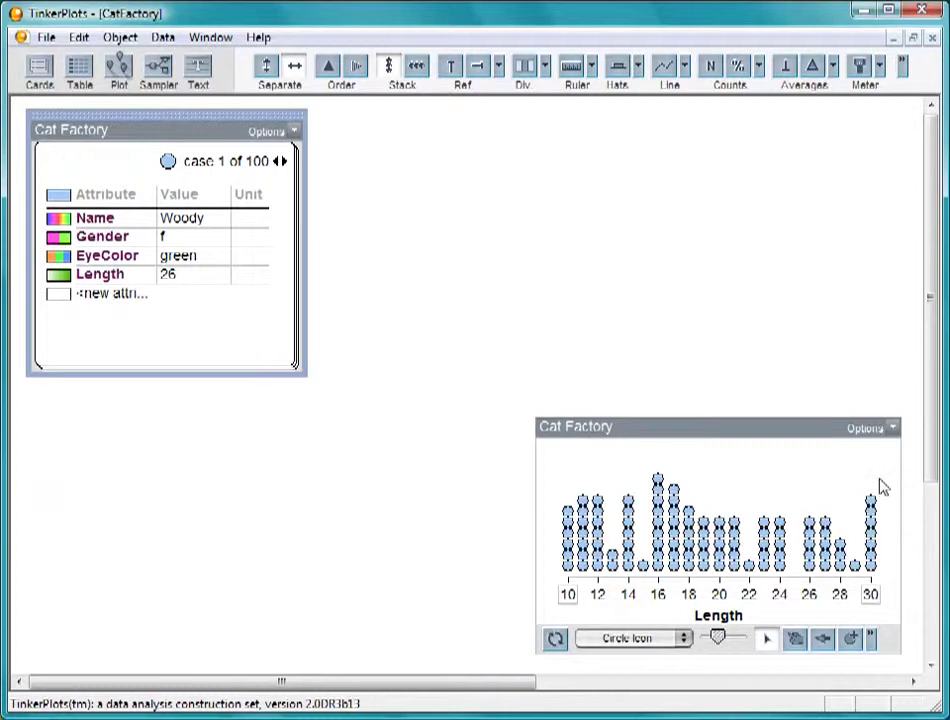
Look up the cat atop the length-16 stack (case 25, a blue-eyed female) and select the case card
click(658, 481)
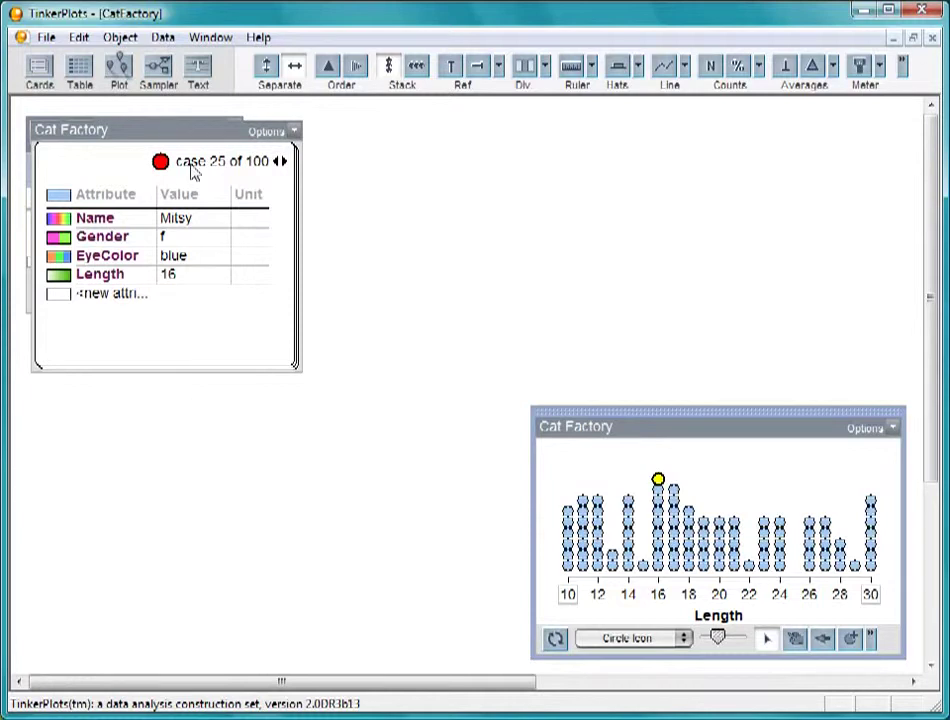
click(199, 121)
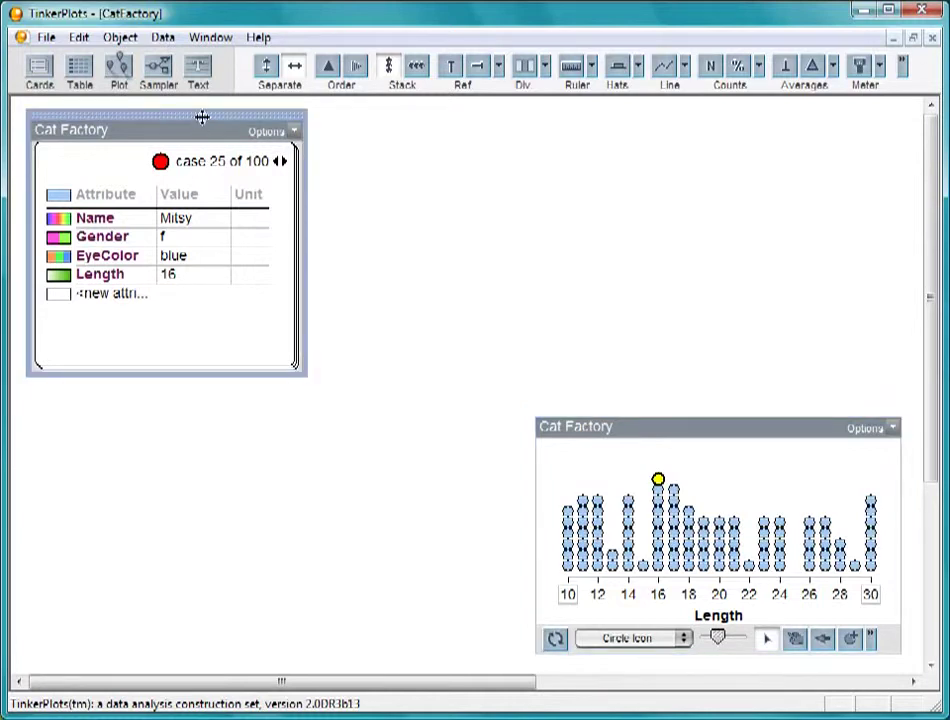
Move the case card aside, enlarge the sampler, and run it at faster speed to generate 100 new cats
drag(202, 117, 785, 122)
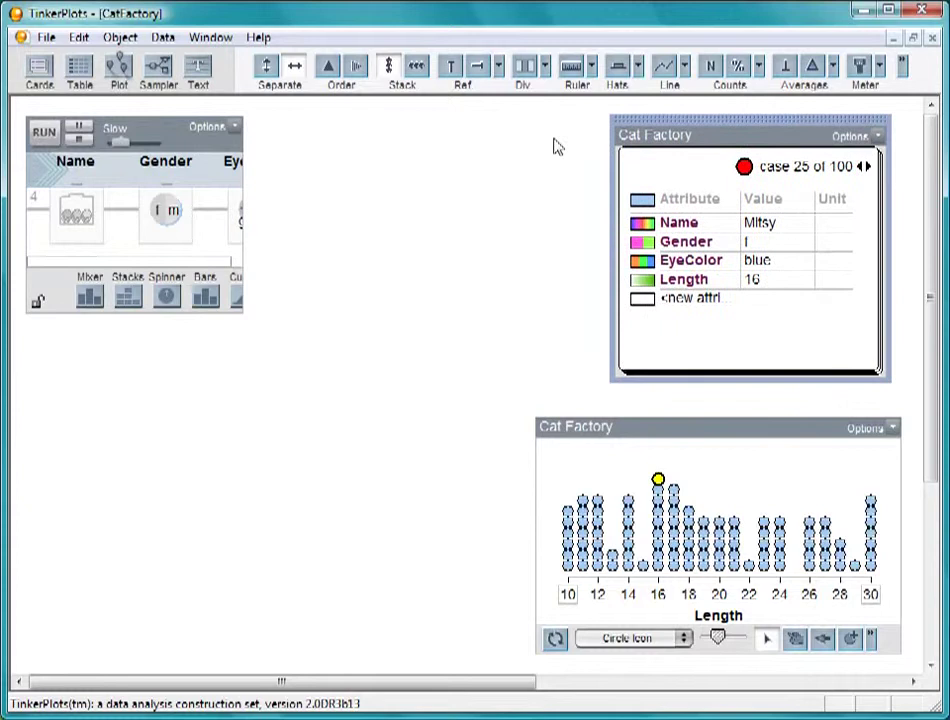
click(237, 297)
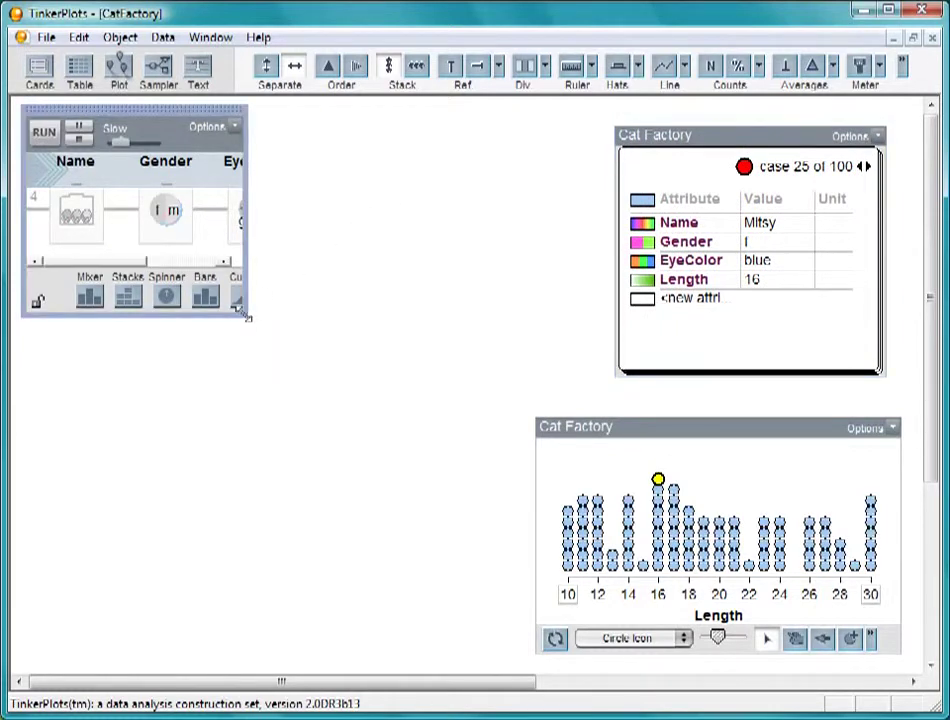
drag(244, 313, 528, 659)
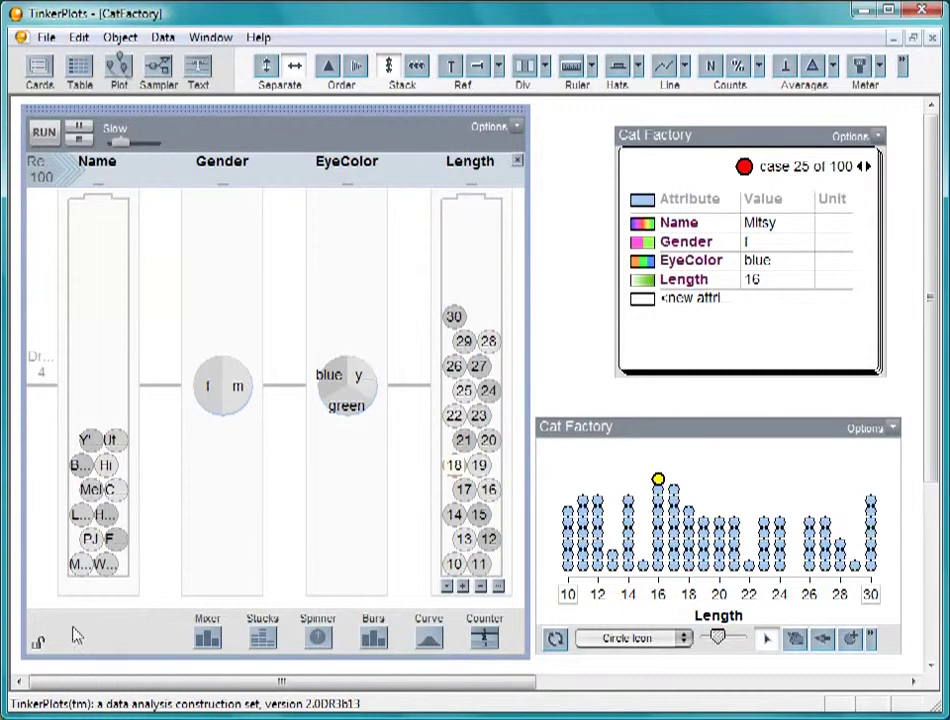
click(42, 134)
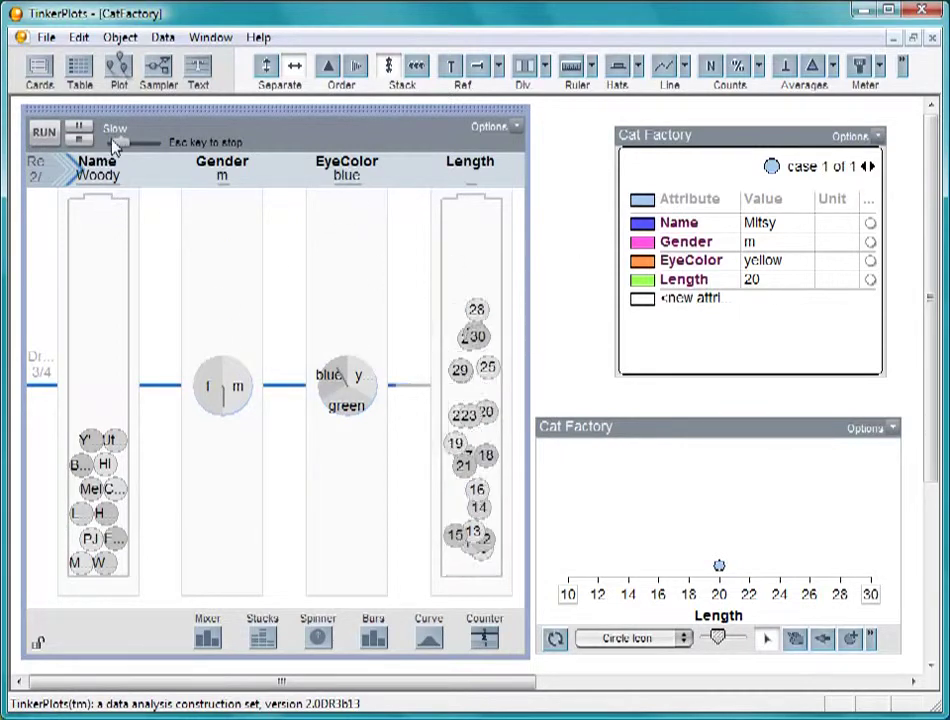
drag(121, 142, 128, 141)
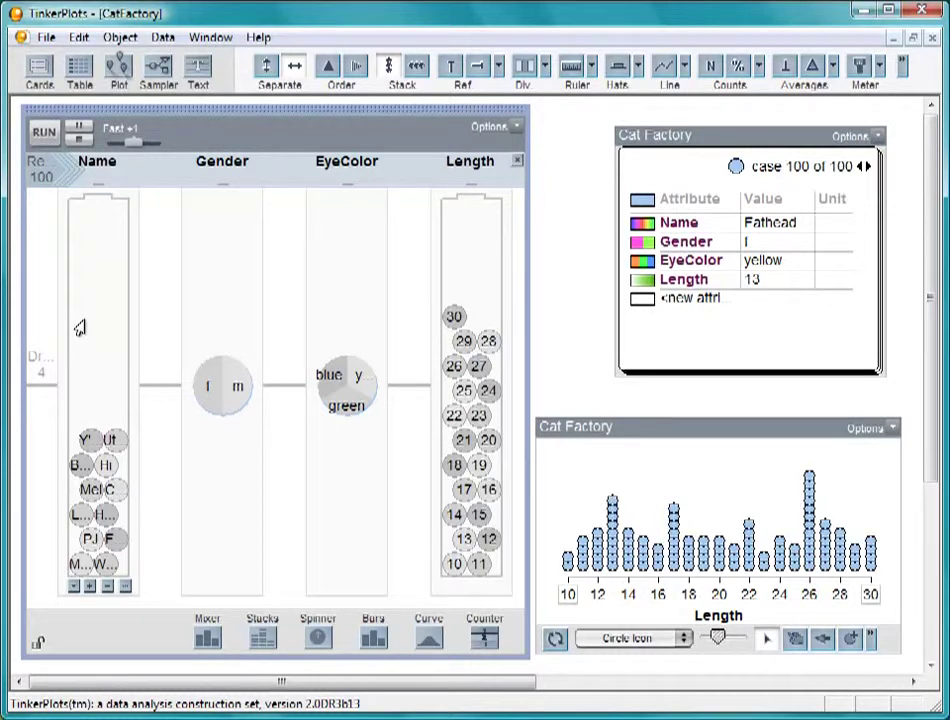
click(214, 40)
In New and Improved Cat Factory, add an enlarged sampler and replace its mixer with a spinner
click(236, 142)
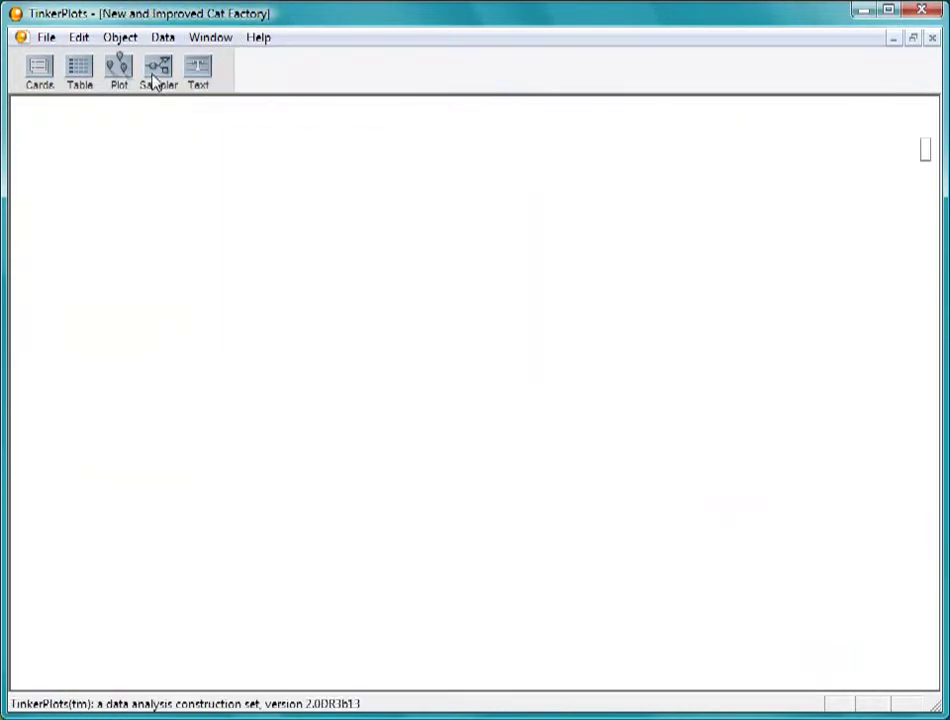
mouse_move(157, 68)
mouse_down()
mouse_move(120, 130)
mouse_move(68, 134)
mouse_move(34, 121)
mouse_up()
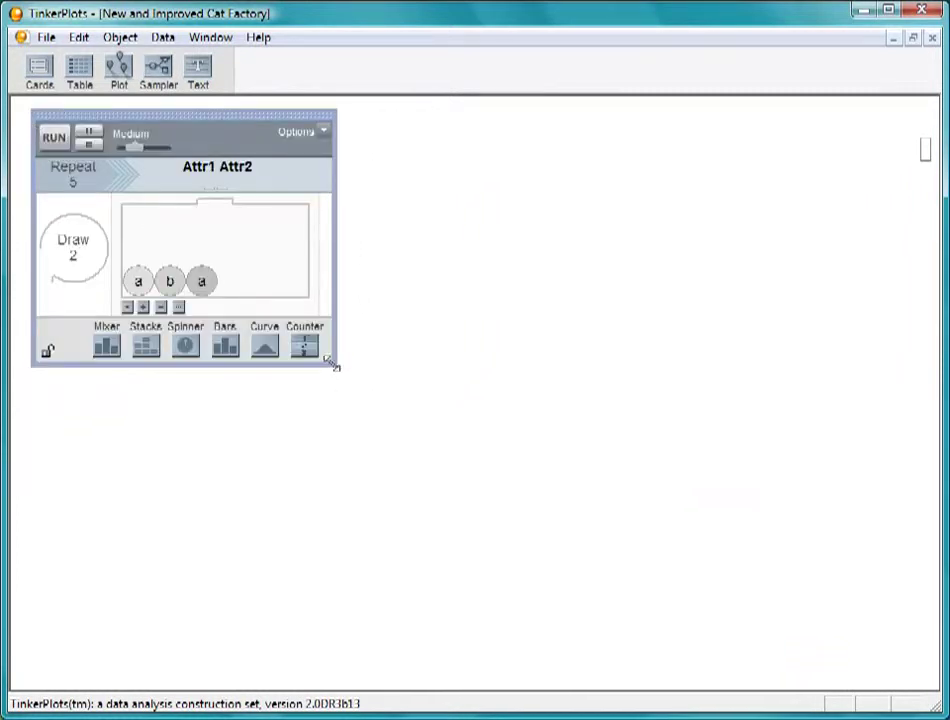
drag(336, 368, 537, 545)
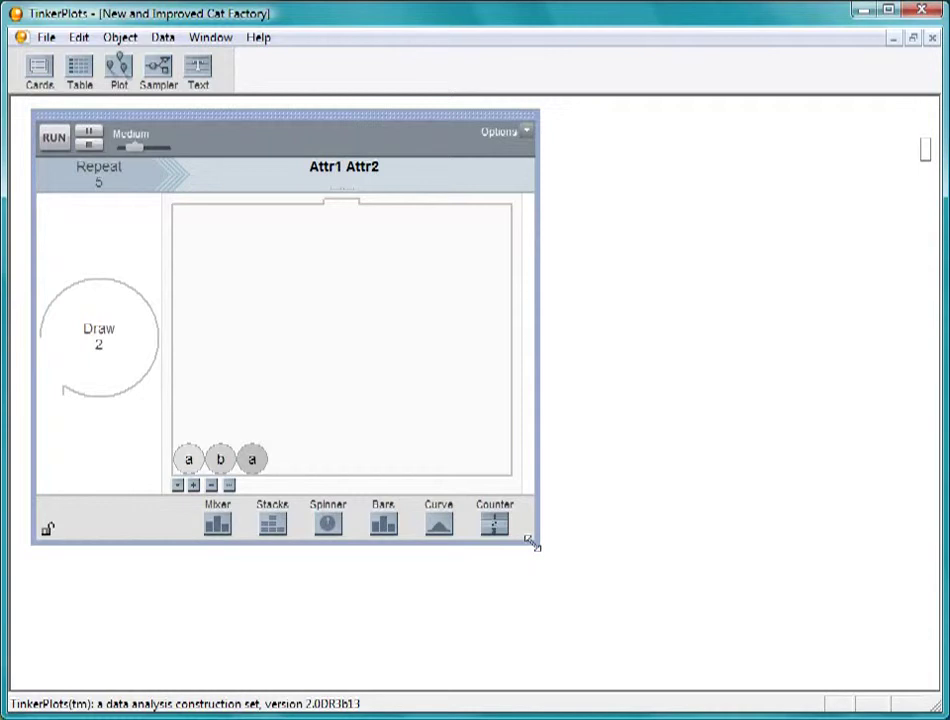
drag(328, 523, 249, 456)
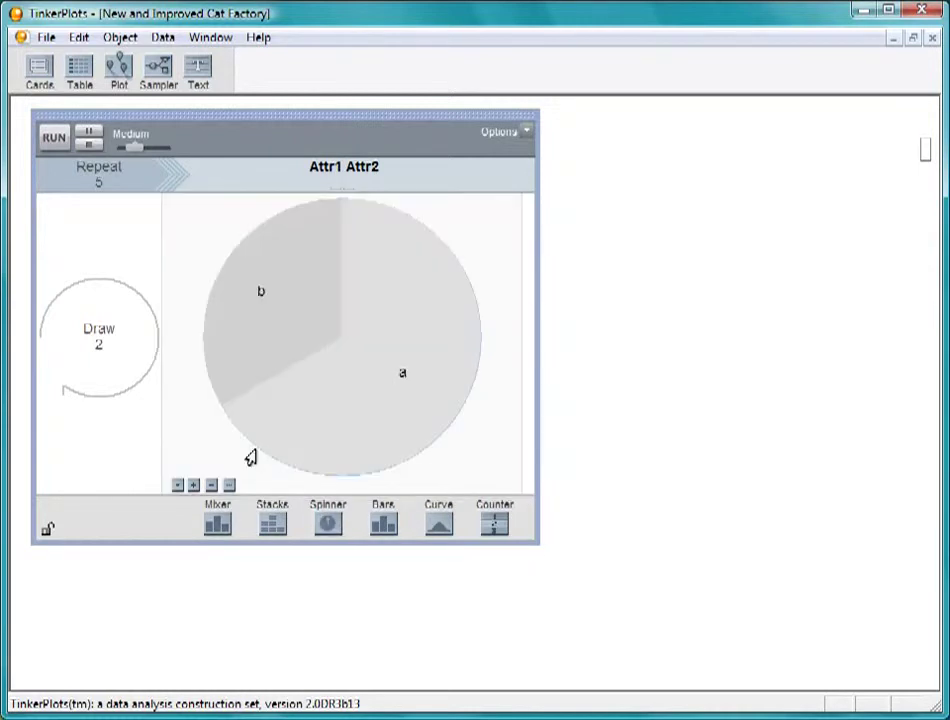
Label the spinner slices m and f and make them exactly equal with Equalize Angles
click(402, 373)
text(m)
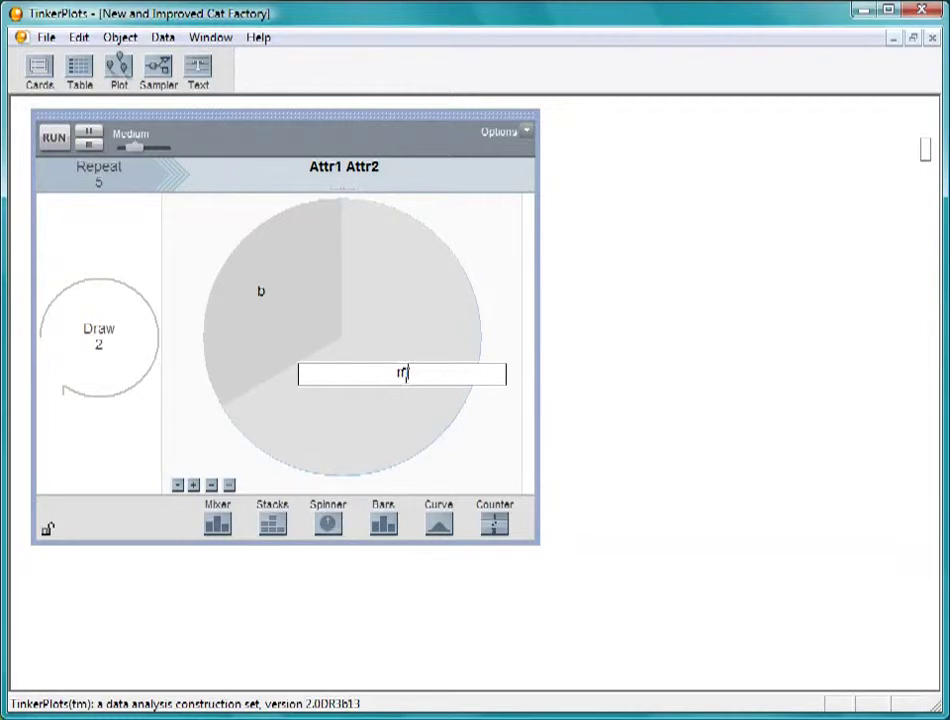
click(262, 291)
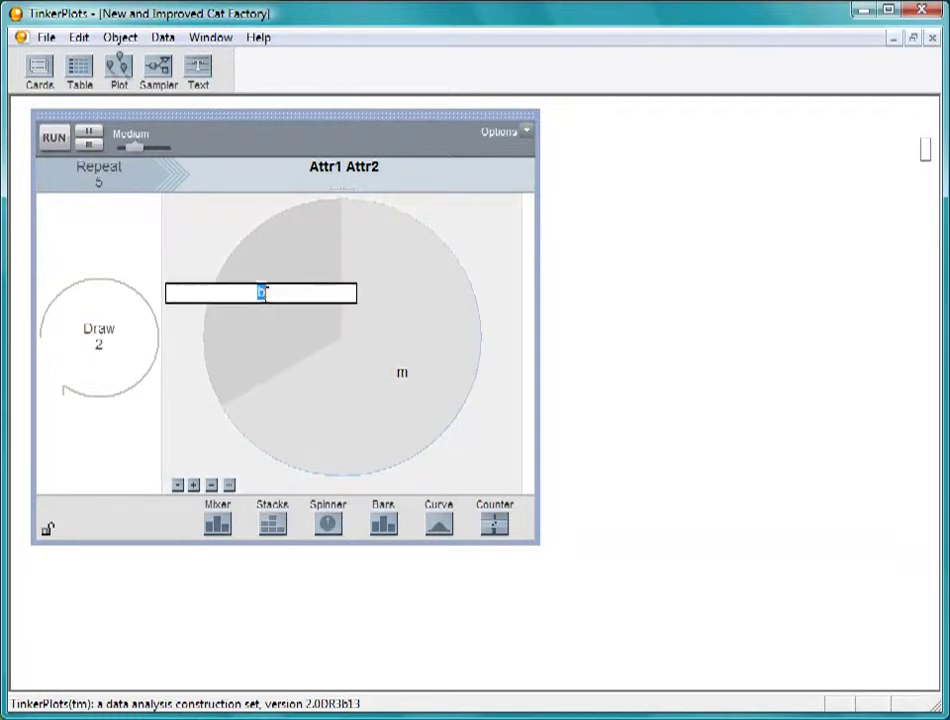
text(l)
click(469, 451)
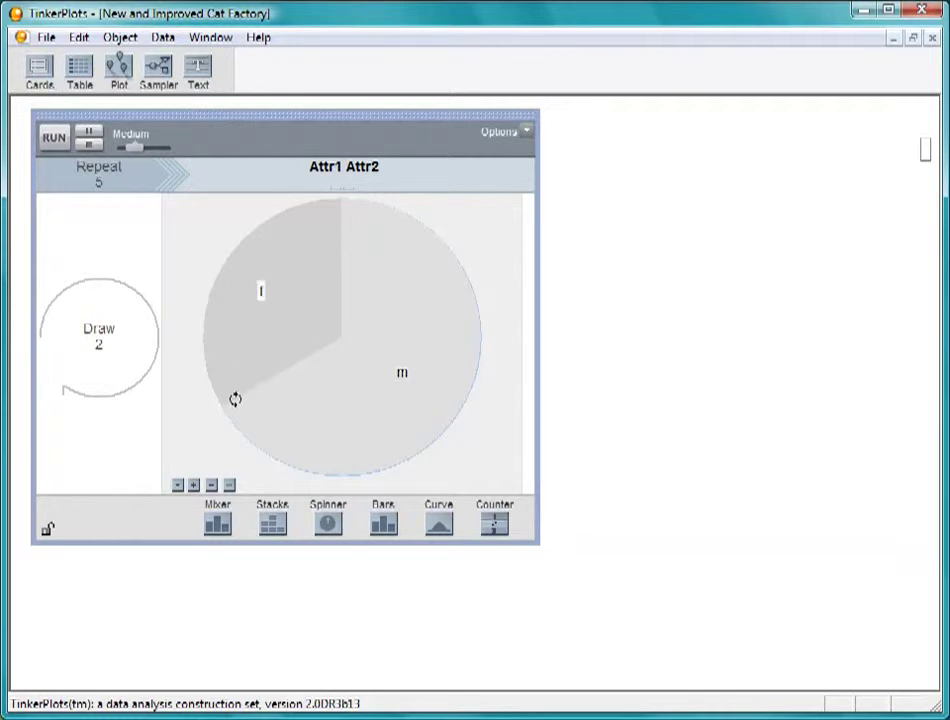
drag(237, 398, 344, 460)
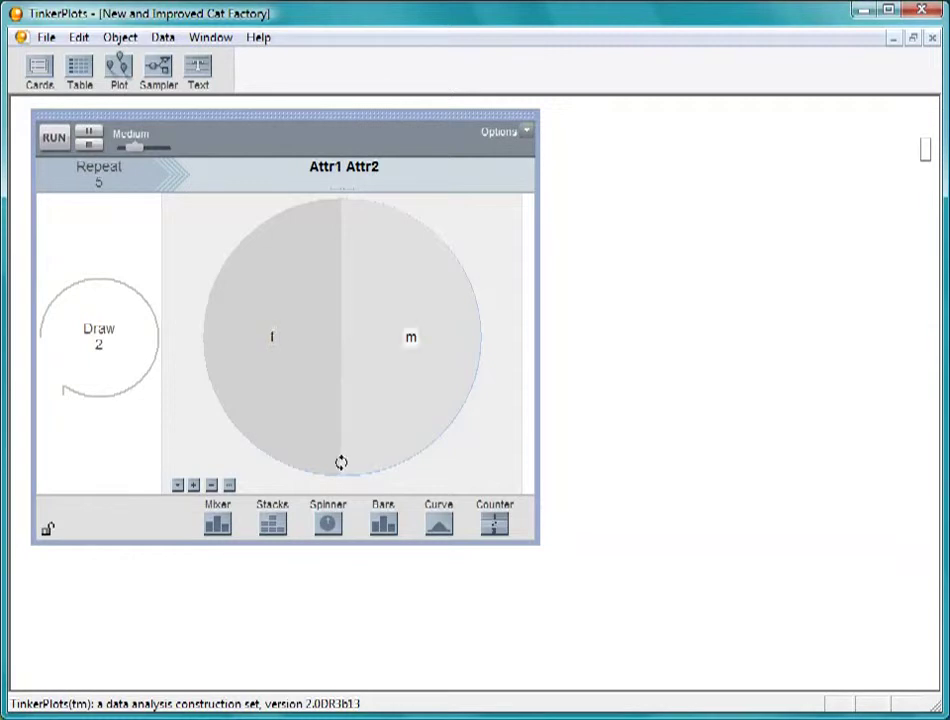
click(178, 486)
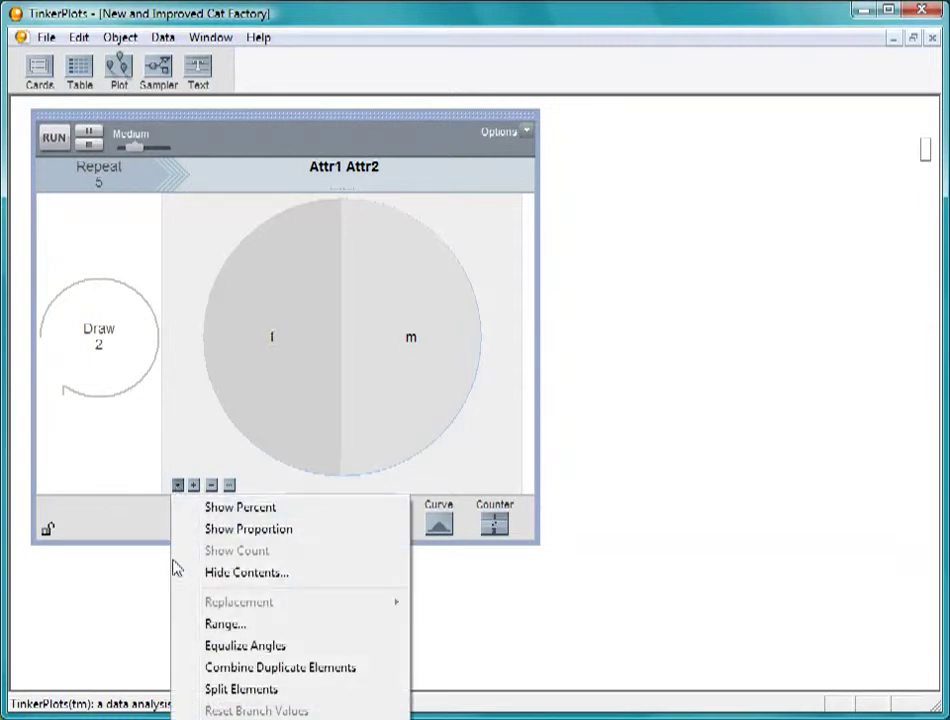
click(188, 648)
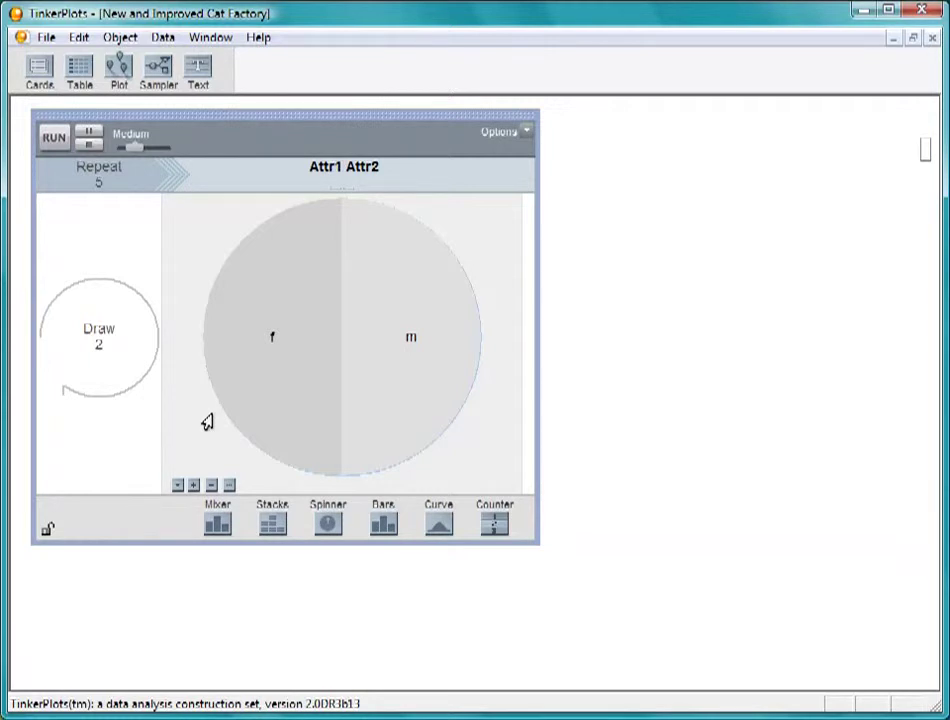
Add a mixer after the spinner and name the attributes Gender and Name
click(215, 527)
drag(214, 530, 532, 375)
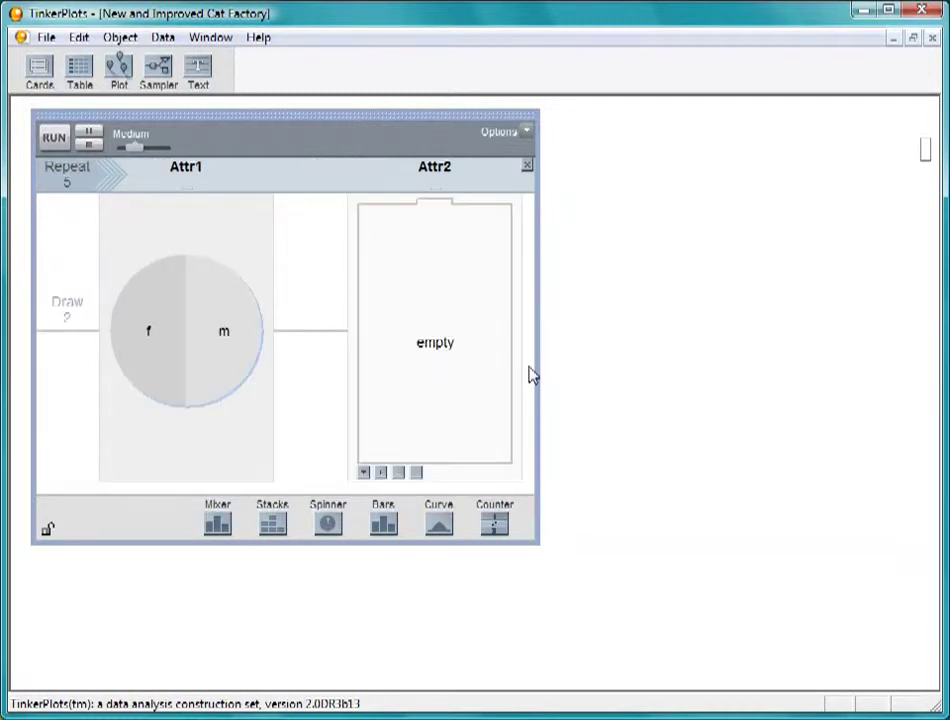
click(445, 167)
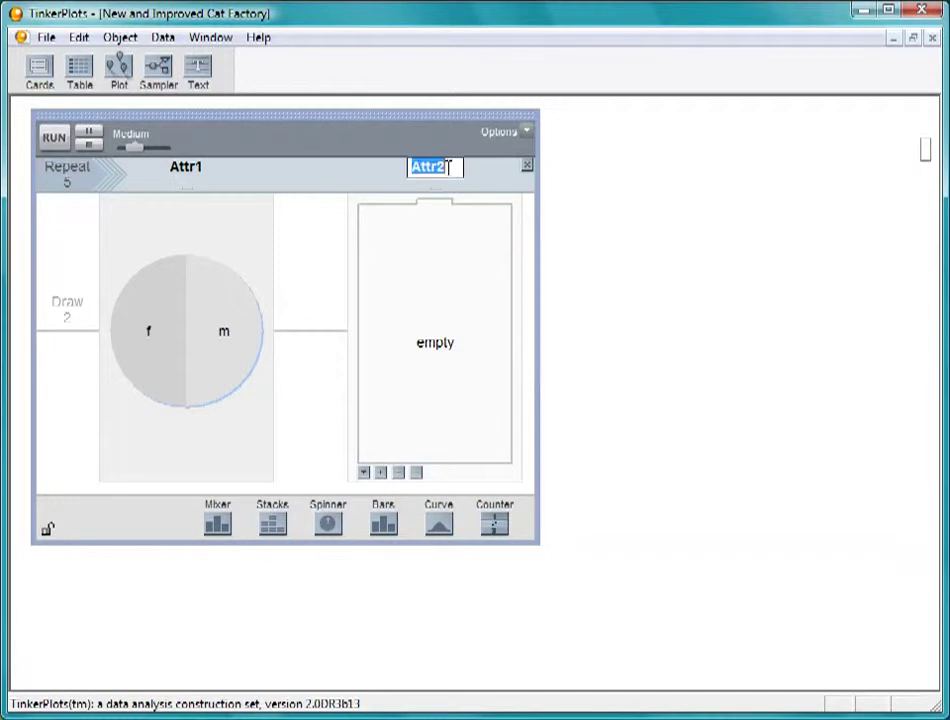
text(Name)
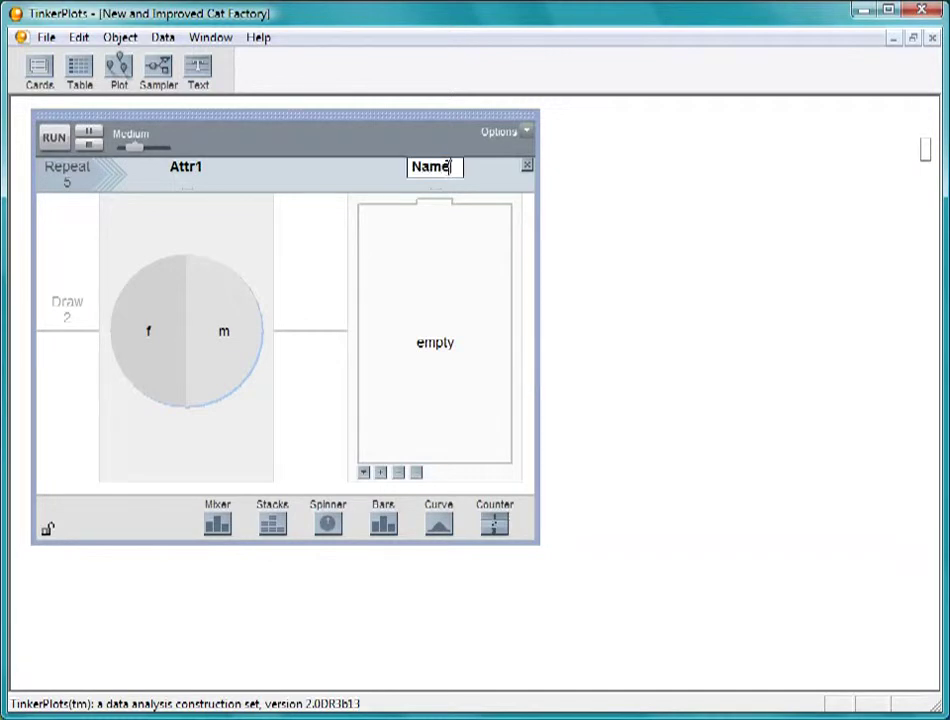
click(180, 167)
text(Gender)
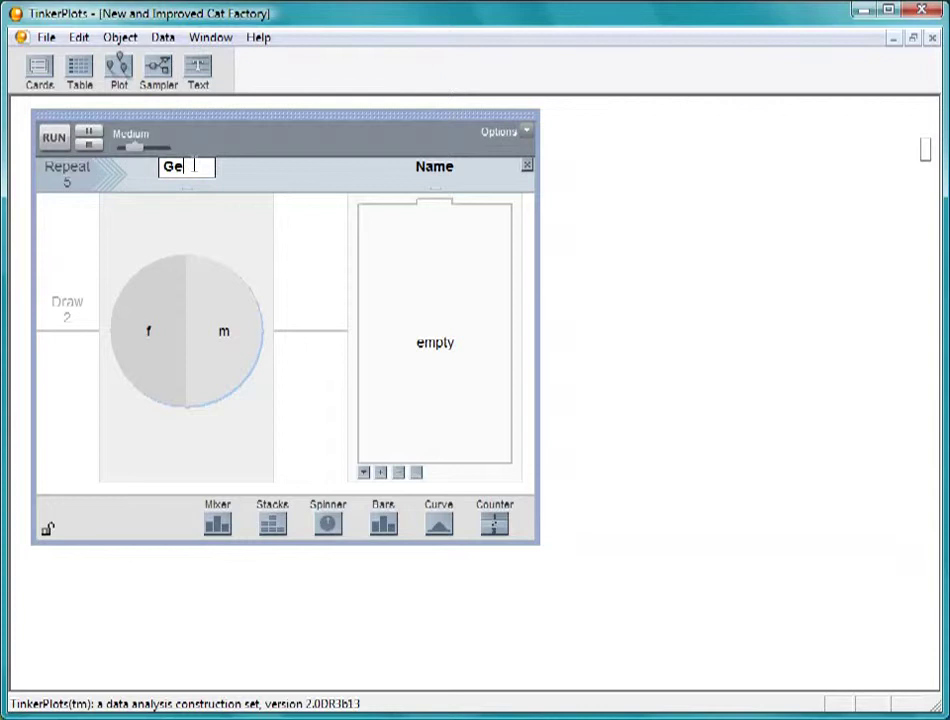
click(610, 261)
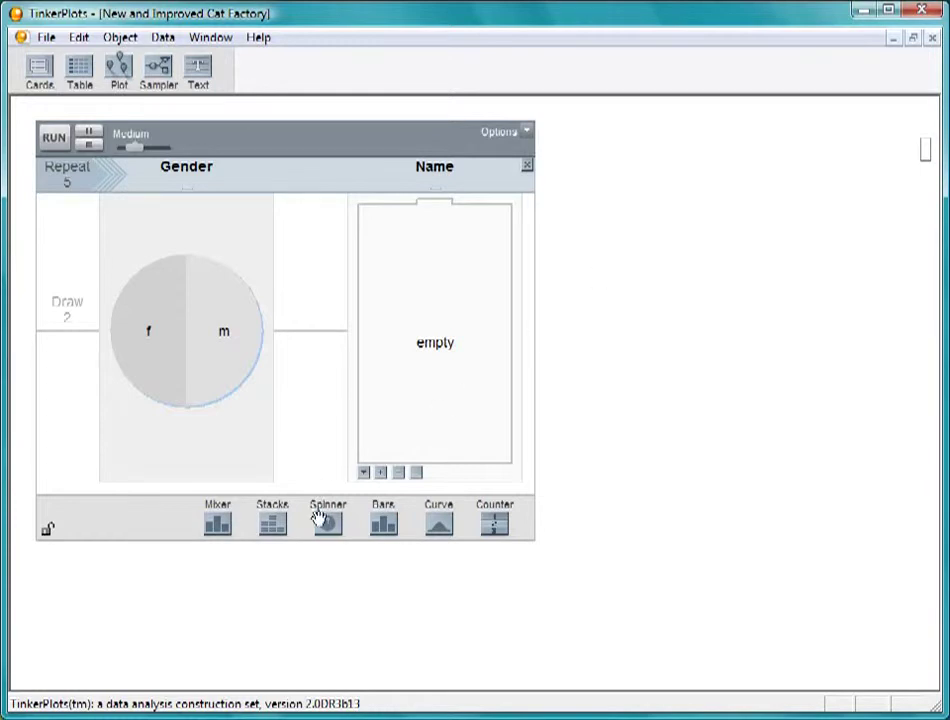
Branch the Name device so the m and f slices each get their own empty mixer
drag(218, 522, 417, 502)
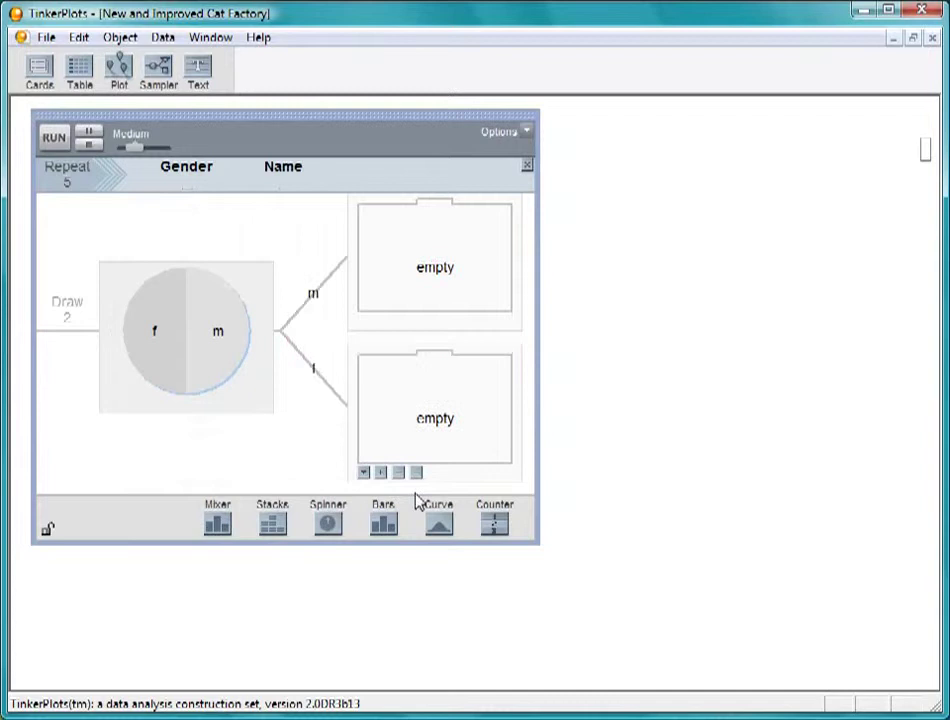
mouse_move(278, 360)
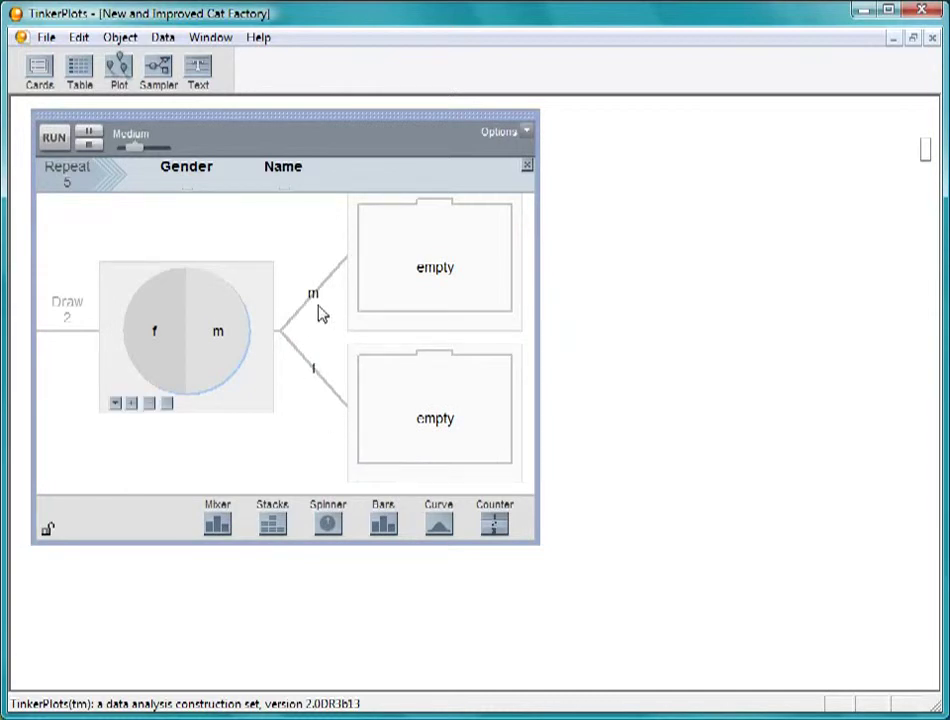
mouse_move(388, 269)
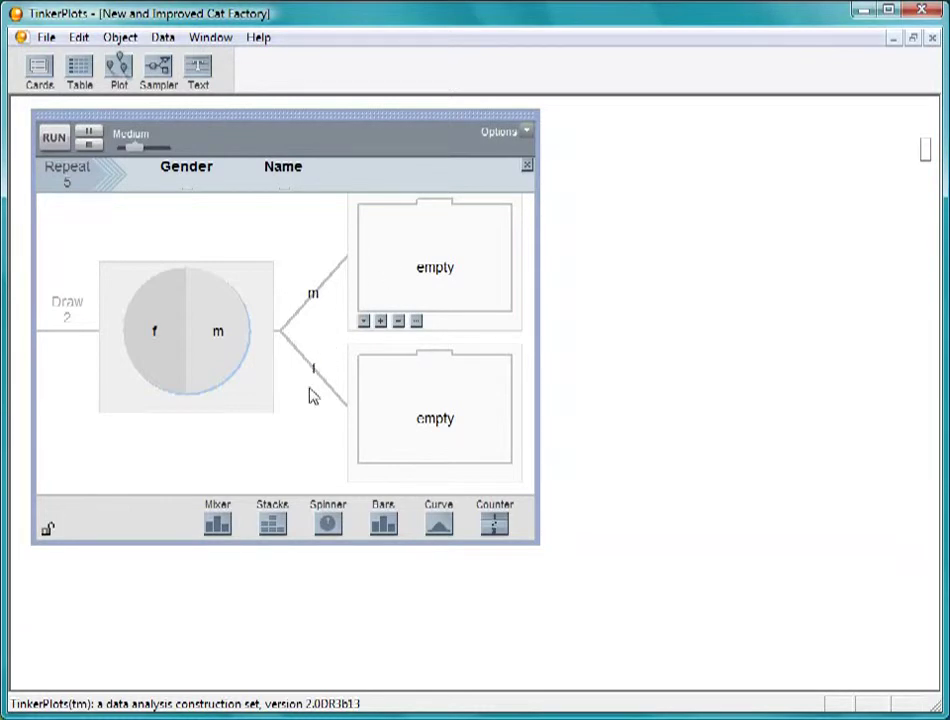
mouse_move(379, 418)
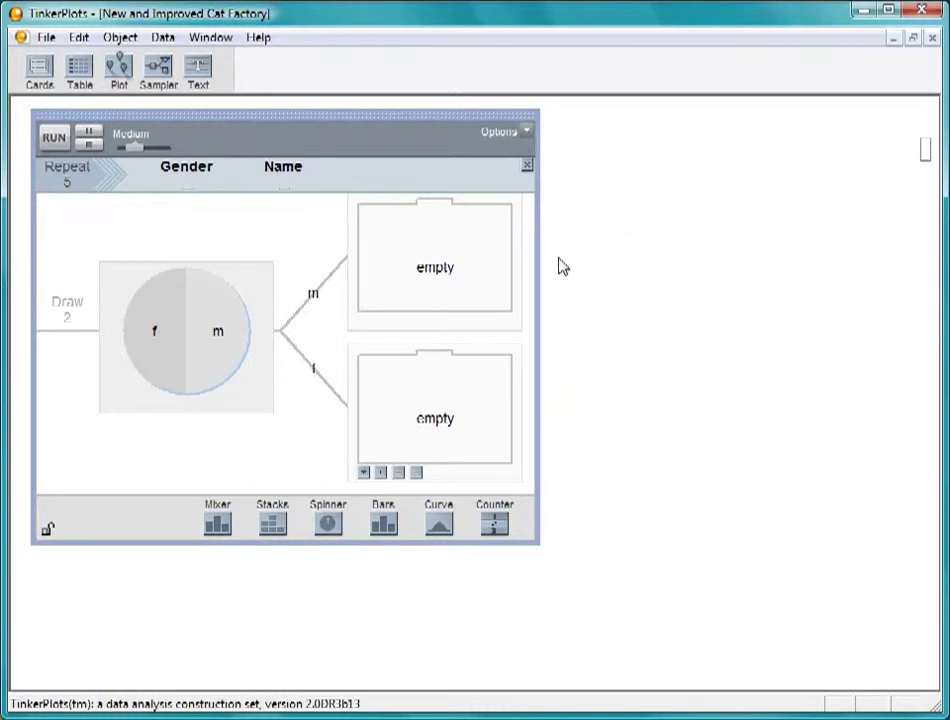
Move the cat-names text box left and enlarge it to show both name lists
mouse_move(527, 280)
click(926, 155)
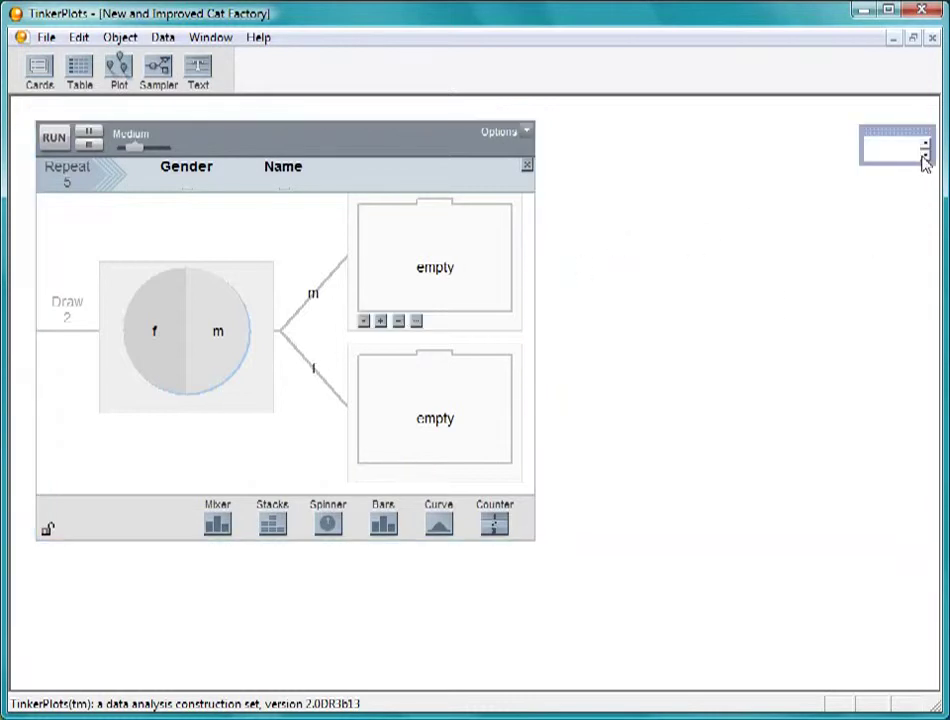
drag(899, 131, 733, 131)
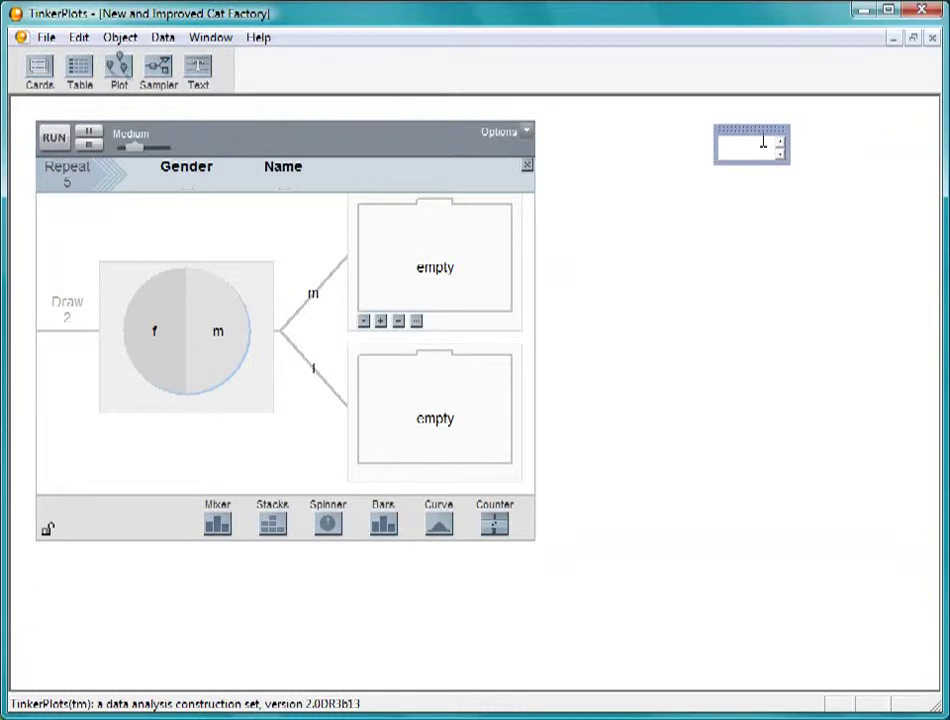
drag(786, 159, 897, 565)
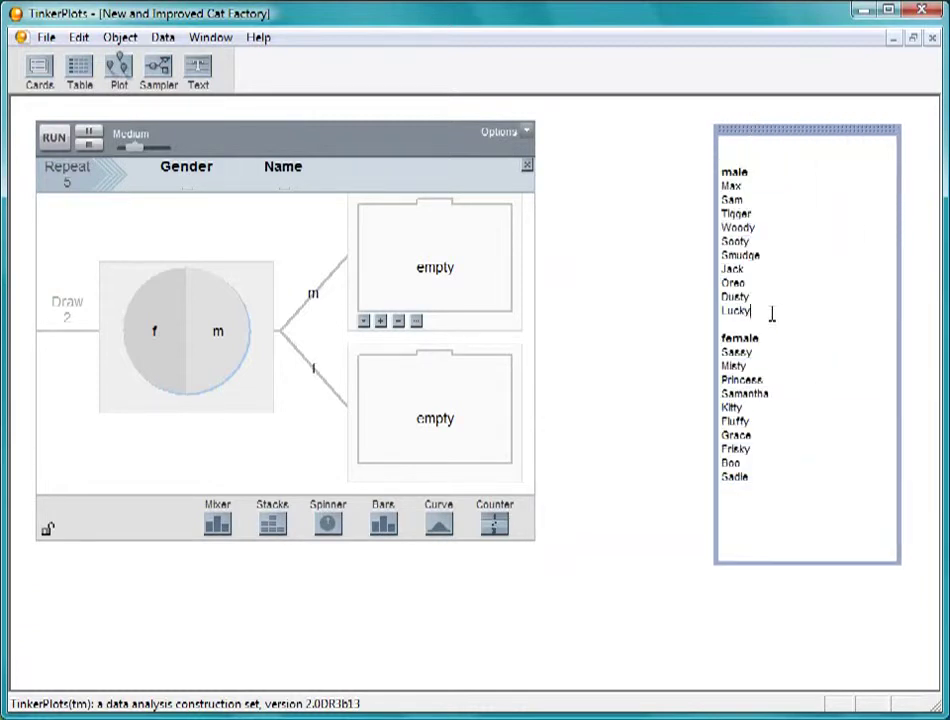
Copy the male cat names and paste them as cases into the m-branch Name mixer
drag(770, 314, 721, 163)
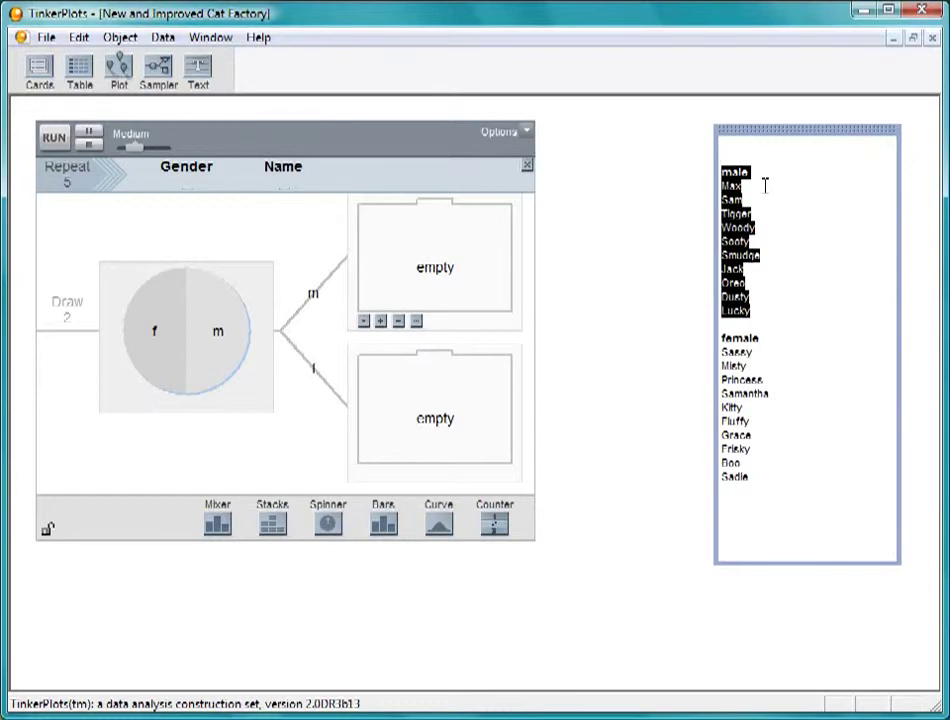
click(78, 37)
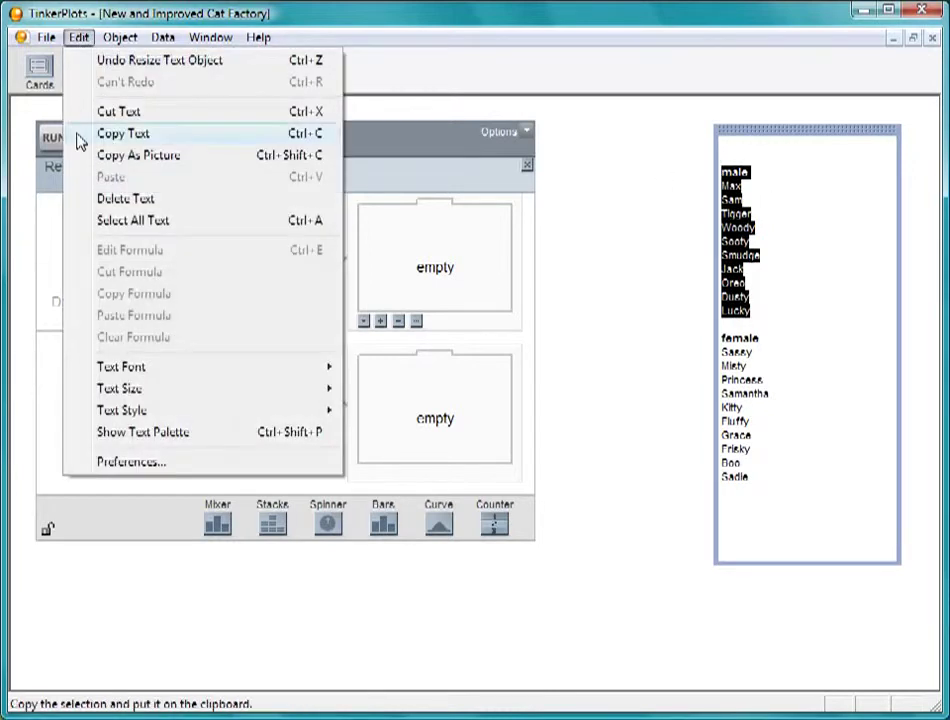
click(80, 143)
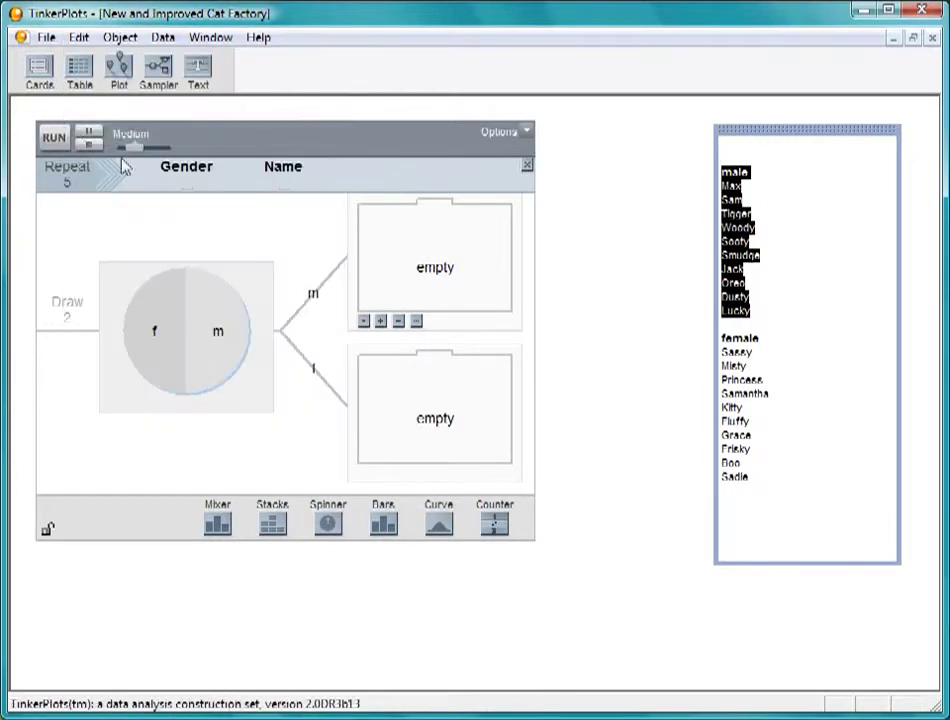
click(459, 268)
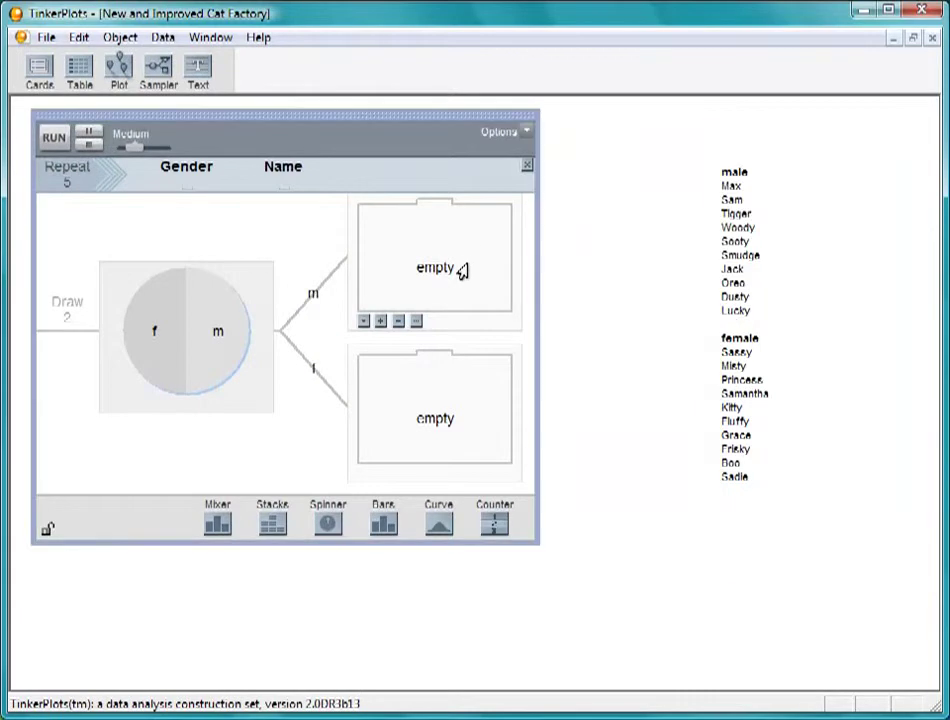
click(77, 38)
click(110, 177)
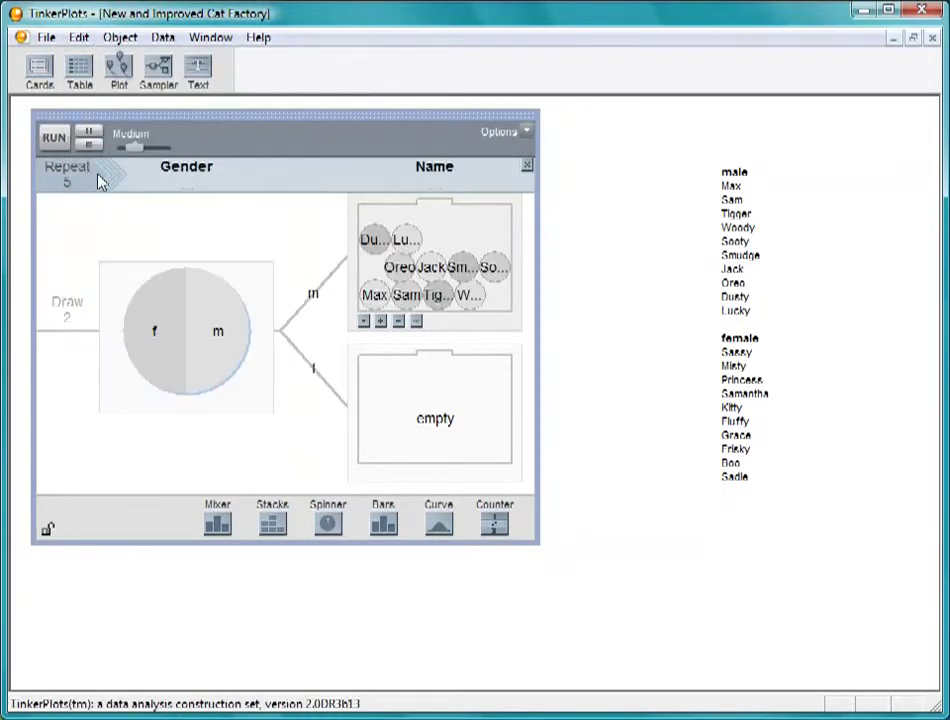
Copy the female cat names and paste them as cases into the f-branch Name mixer
click(773, 491)
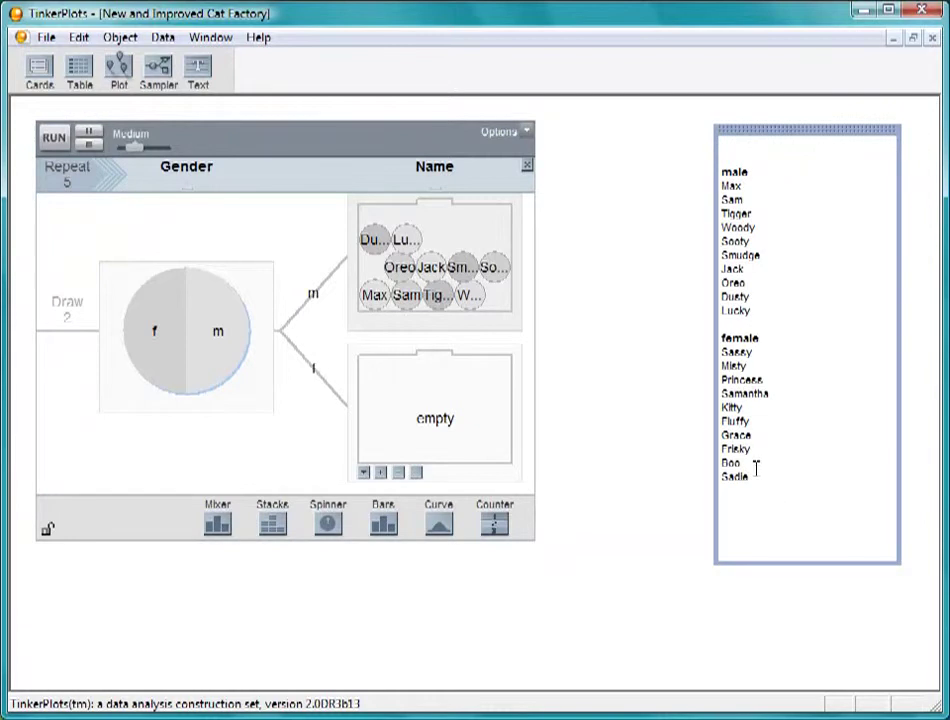
drag(756, 470, 720, 336)
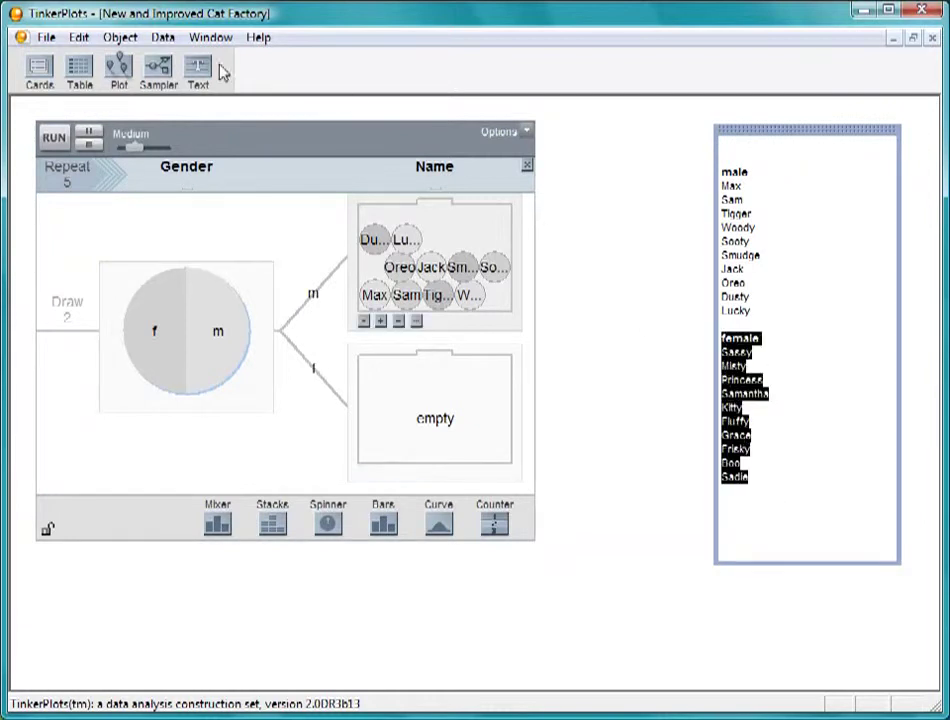
click(78, 37)
click(85, 133)
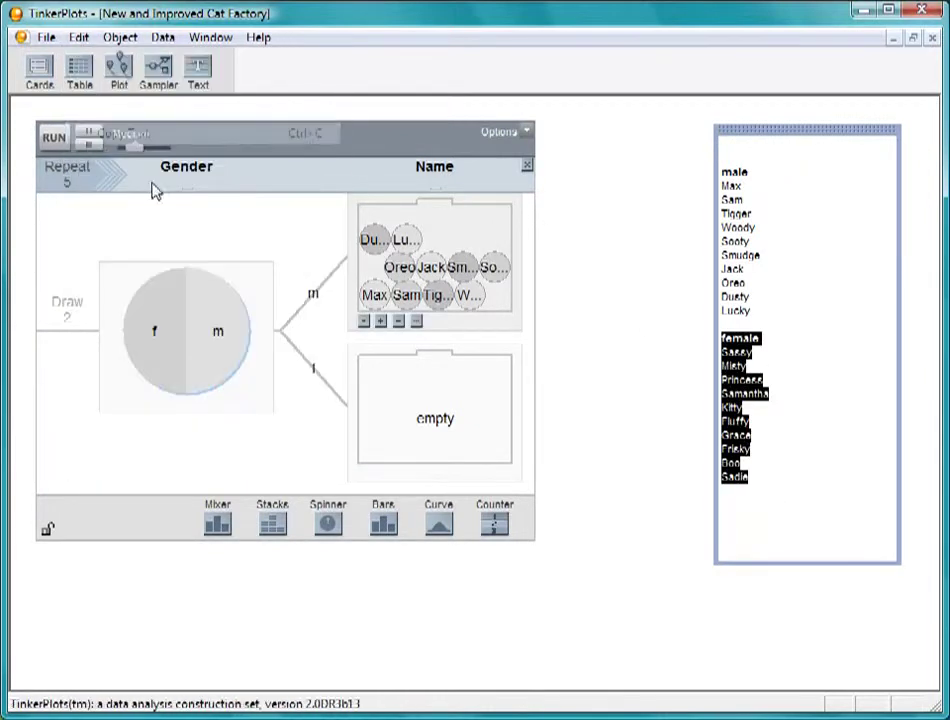
click(428, 420)
click(78, 37)
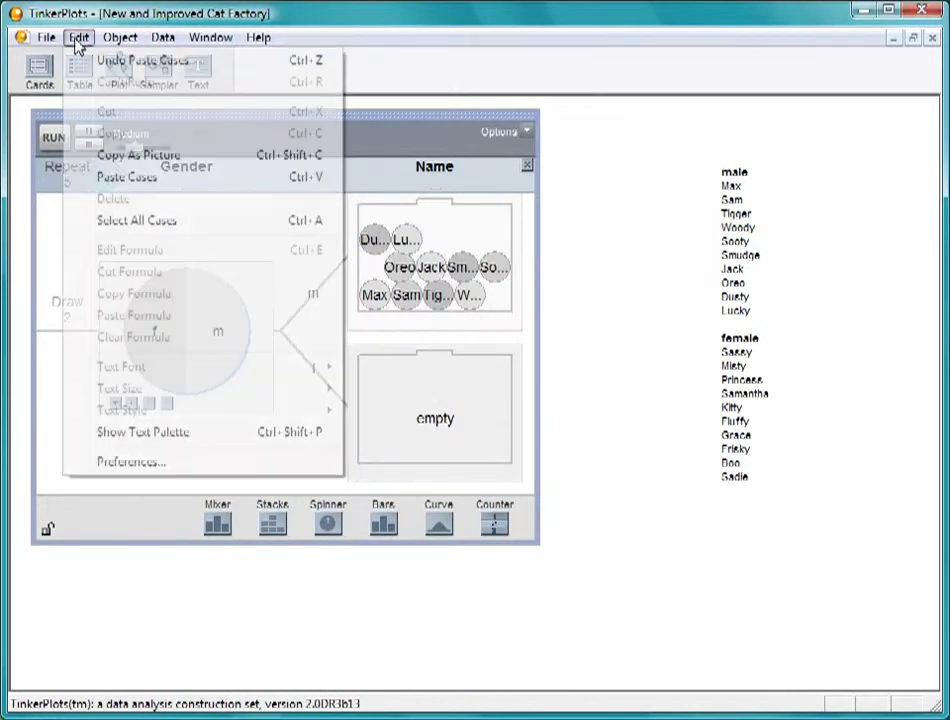
click(88, 177)
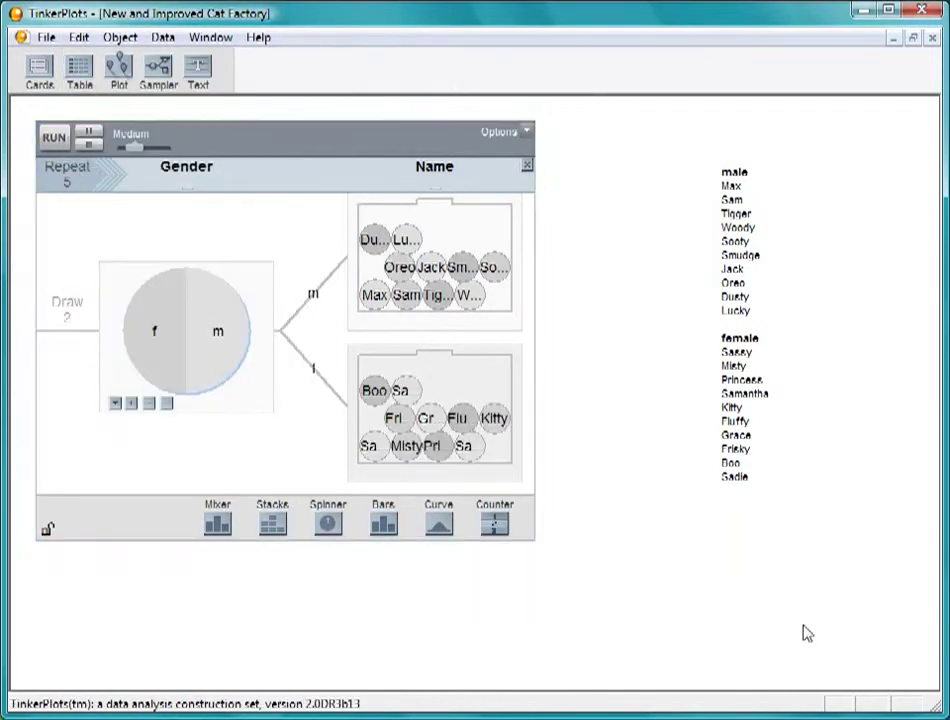
Add a third mixer named Length and fill it with the range 10 to 30
drag(217, 521, 533, 318)
click(466, 170)
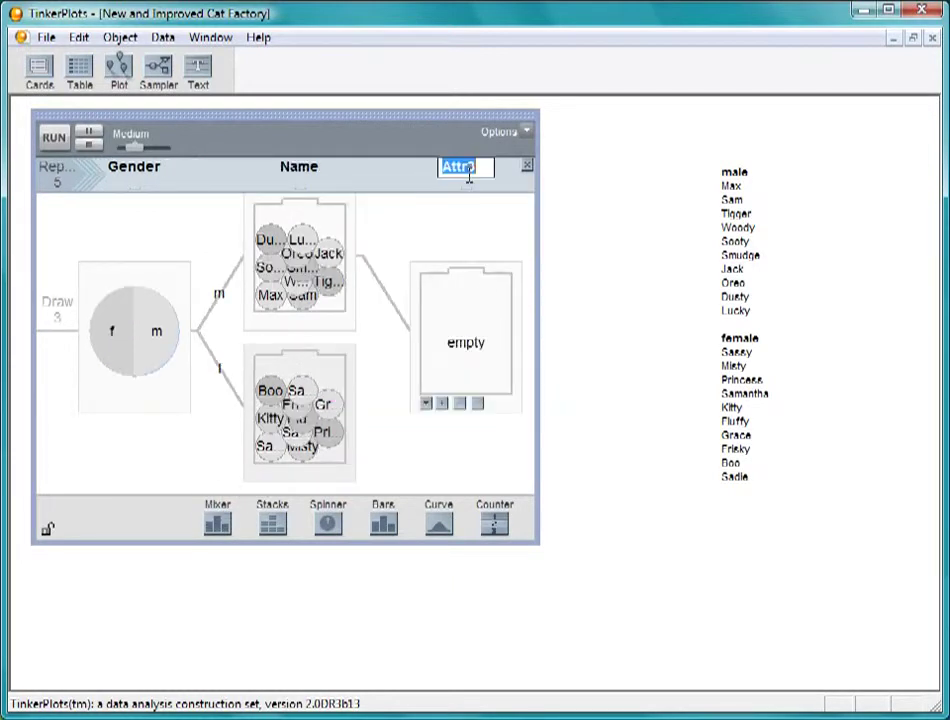
text(Length)
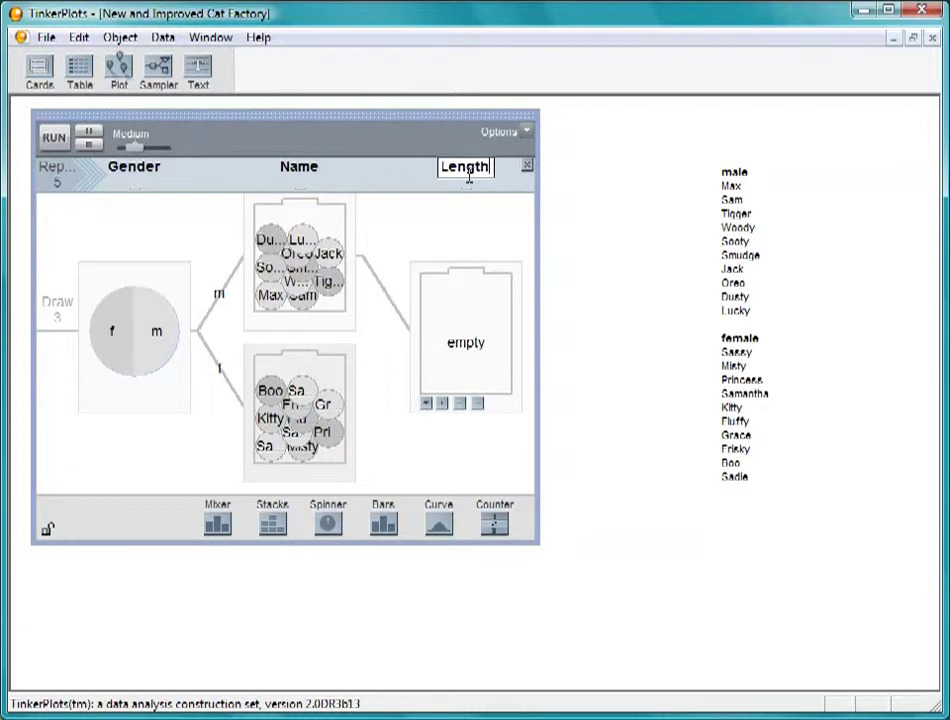
key(Return)
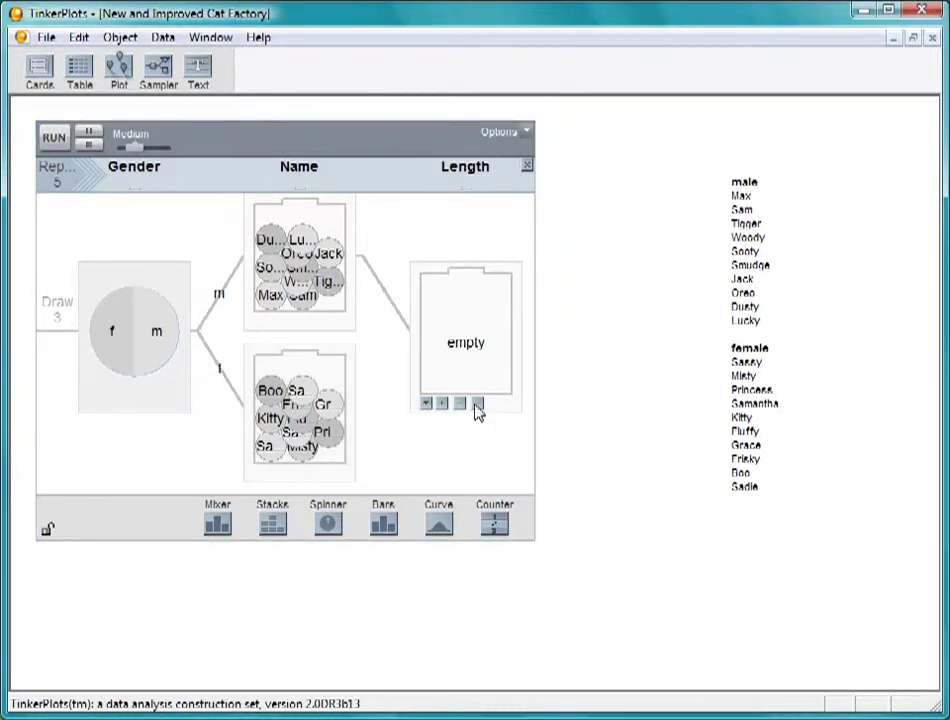
click(477, 405)
text(10 30)
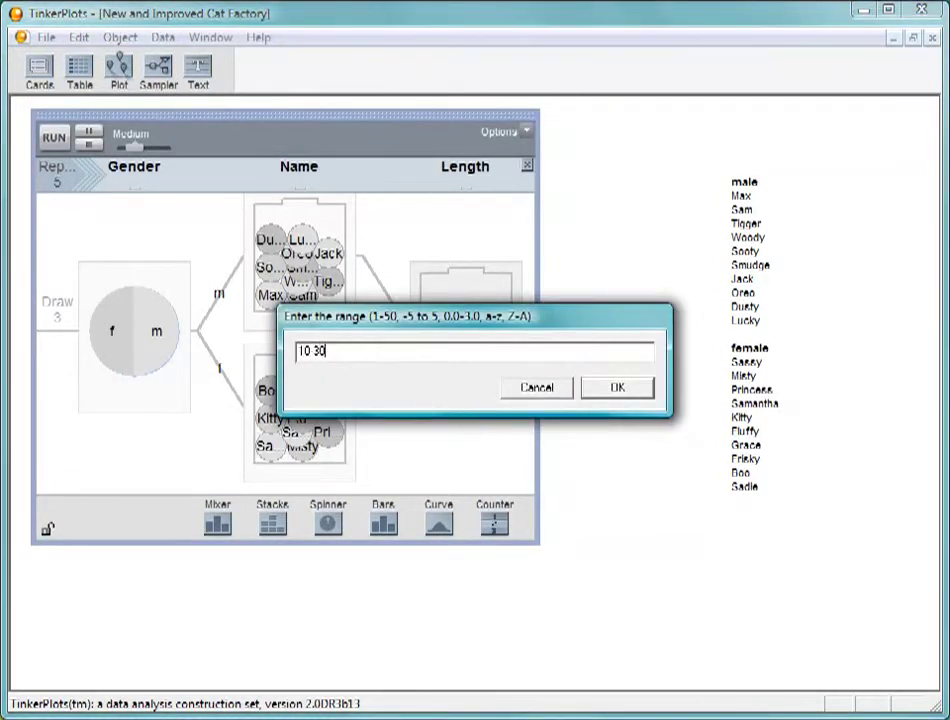
click(614, 394)
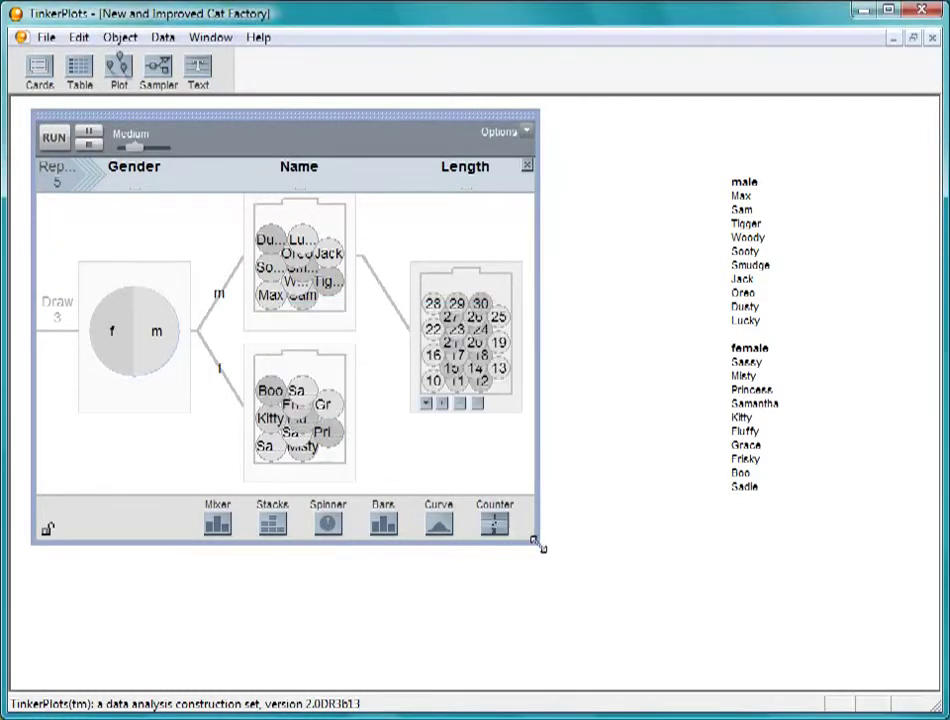
Make the sampler taller, view the finished CatFactory example, then return to New and Improved Cat Factory
drag(537, 543, 515, 647)
click(210, 37)
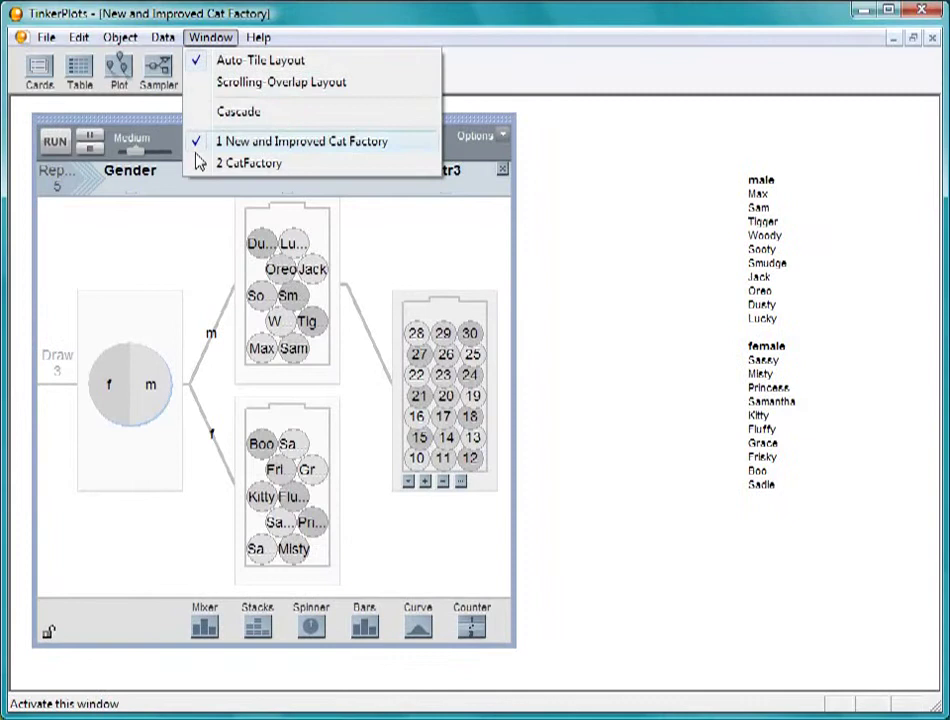
click(240, 163)
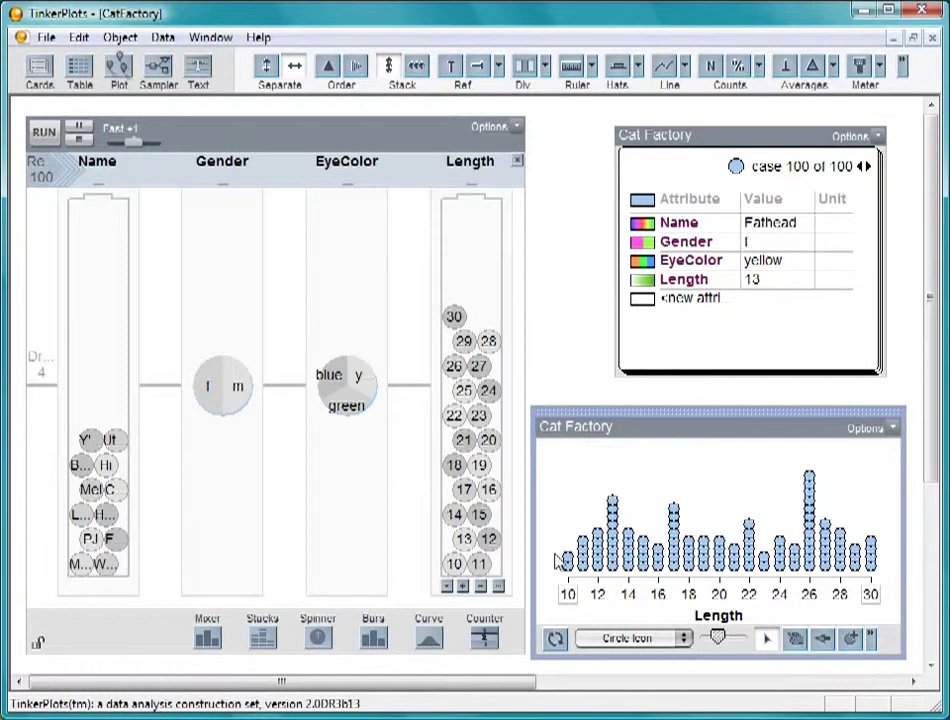
click(212, 38)
click(250, 141)
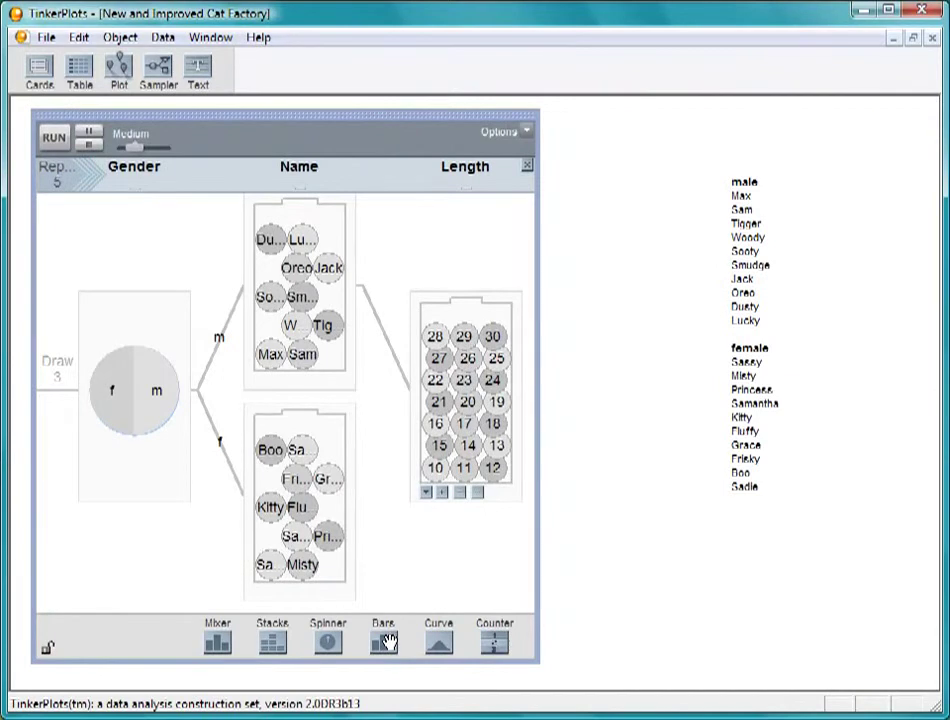
Convert the Length mixer to bars over 10–30 and shape them into a mound peaking near 20
drag(385, 642, 479, 455)
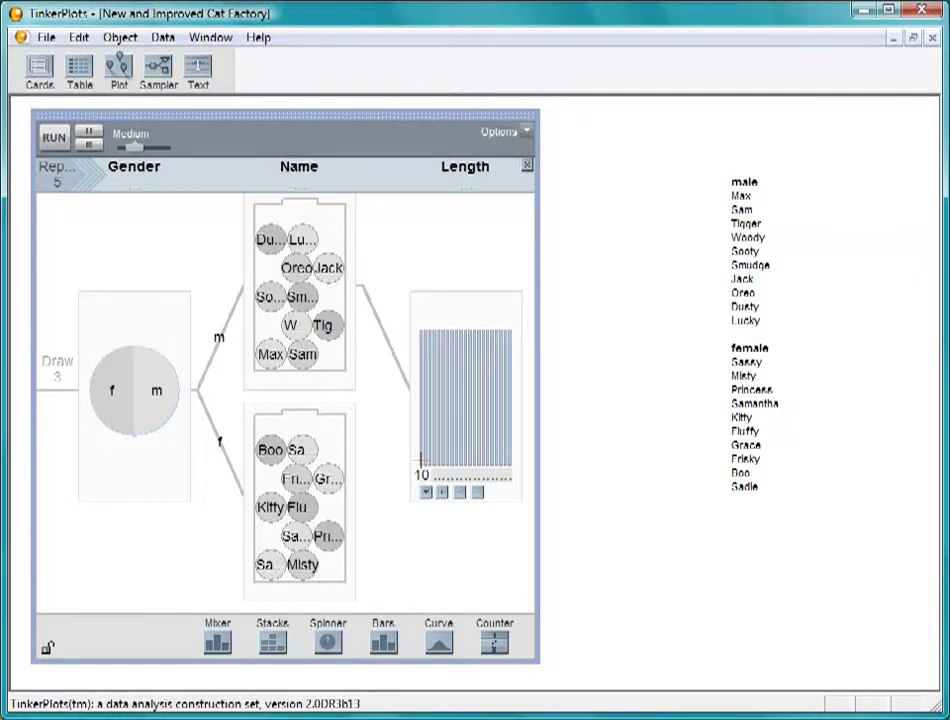
mouse_move(423, 458)
mouse_down()
mouse_move(450, 348)
mouse_move(465, 330)
mouse_move(487, 371)
mouse_move(509, 471)
mouse_up()
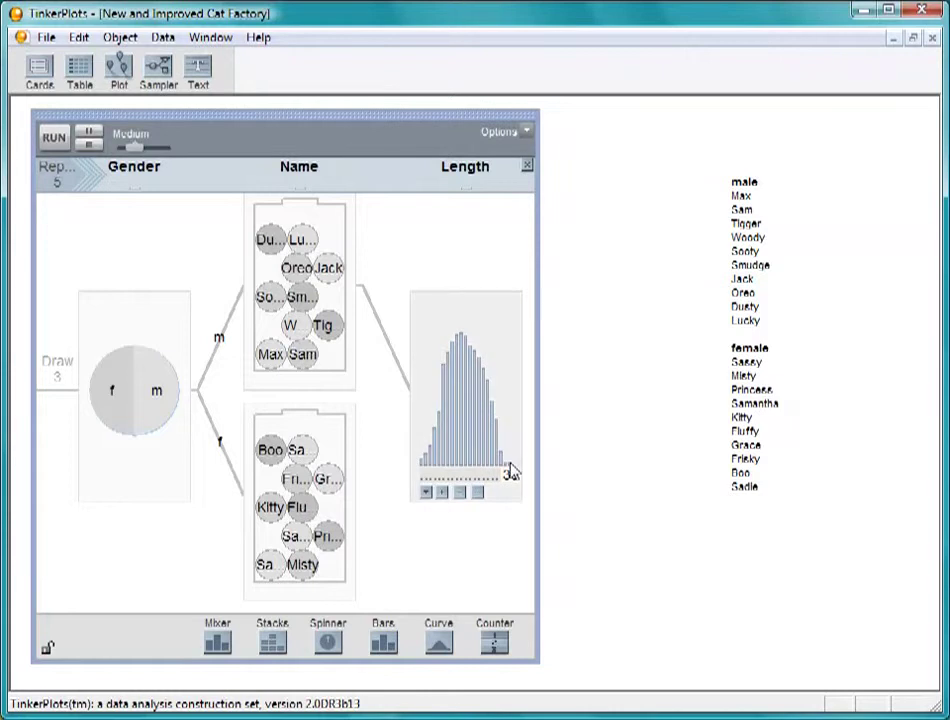
Add an f-branch Length device with values 10 to 30 and shape its bars into a bell curve
drag(217, 640, 363, 508)
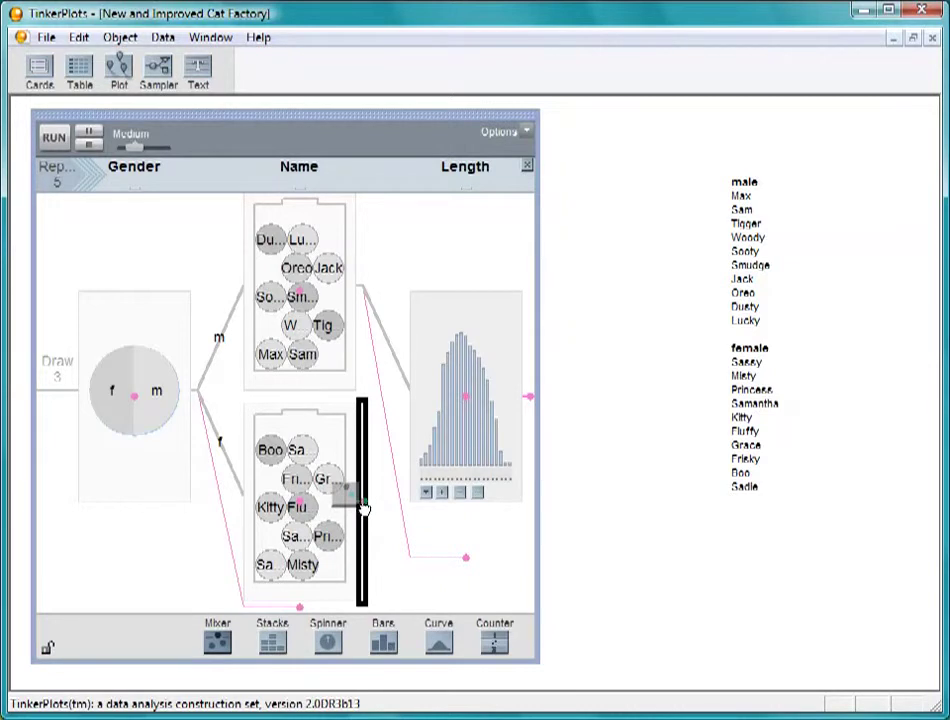
mouse_move(363, 508)
mouse_down()
mouse_move(416, 542)
mouse_move(367, 500)
mouse_move(370, 512)
mouse_up()
click(461, 577)
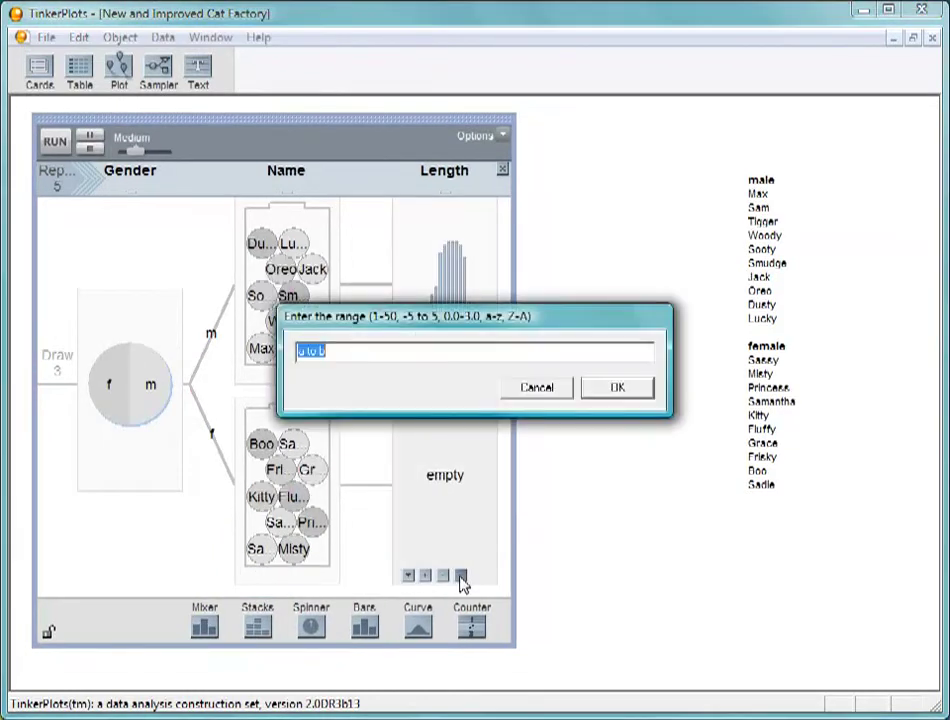
text(10 30)
click(616, 387)
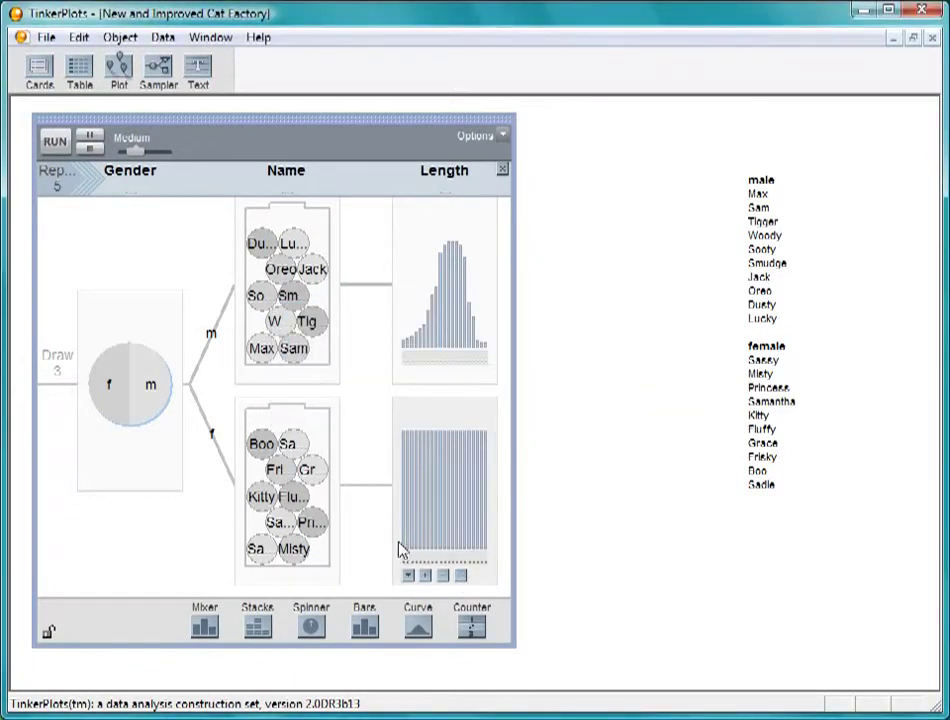
mouse_move(401, 542)
mouse_down()
mouse_move(424, 436)
mouse_move(446, 441)
mouse_move(461, 460)
mouse_move(484, 538)
mouse_up()
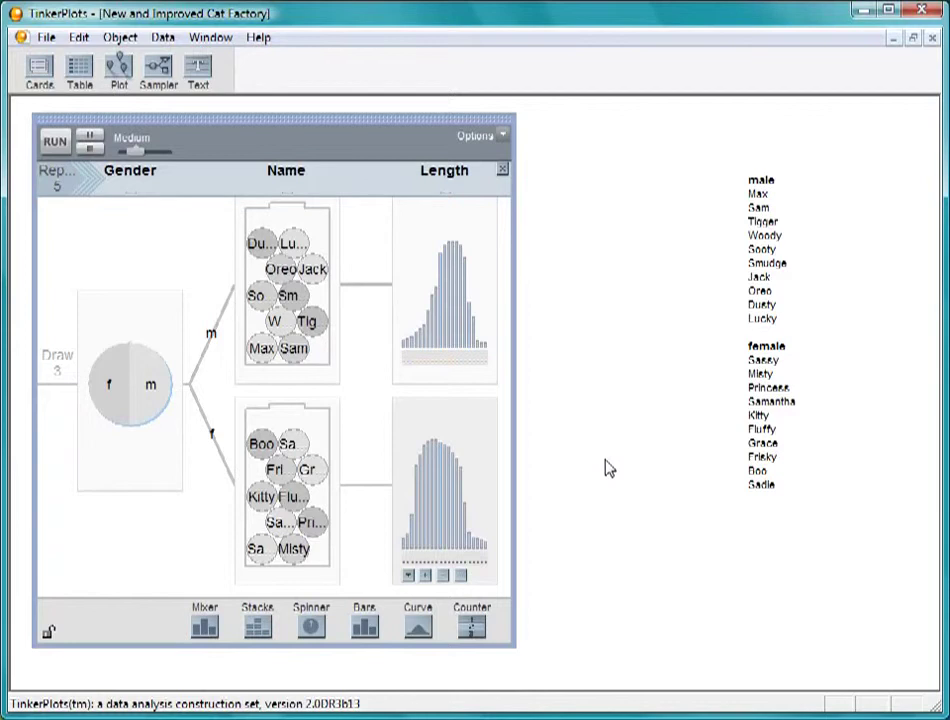
Add a fourth device named Eyecolor and widen the sampler to fit it
drag(204, 625, 492, 300)
drag(585, 611, 812, 573)
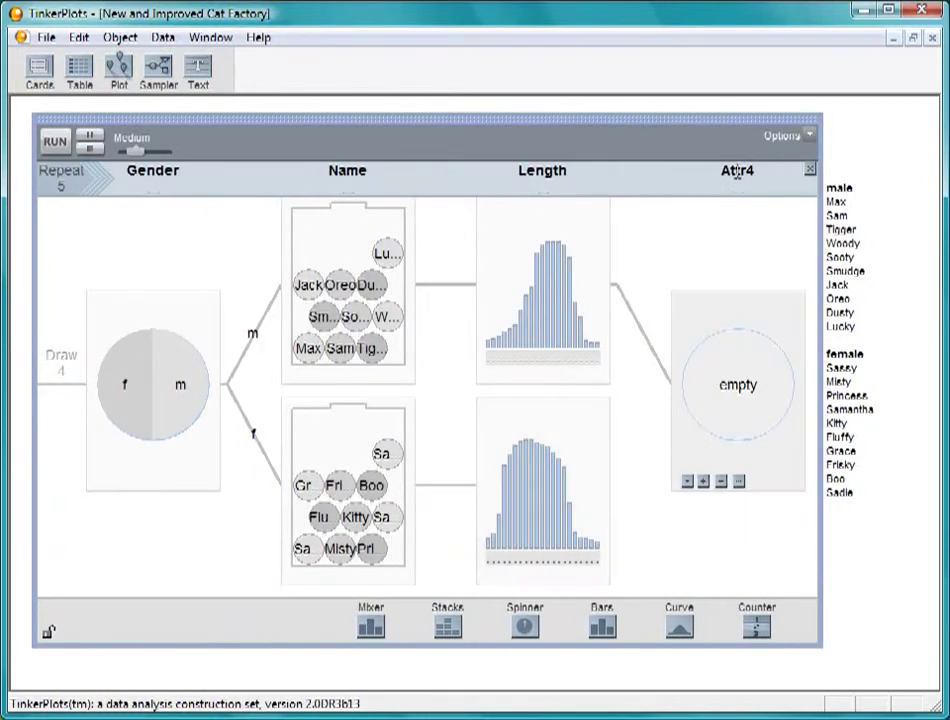
click(736, 170)
text(Eyeco)
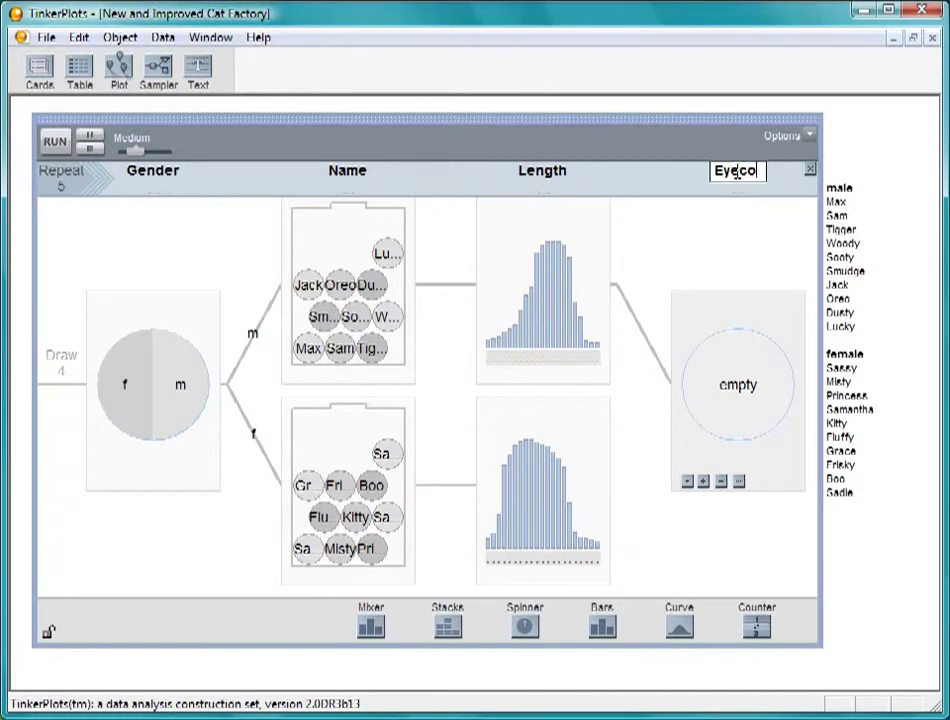
text(lor)
Give the Eyecolor spinner blue, green and yellow slices, with yellow largest and blue smallest
click(703, 481)
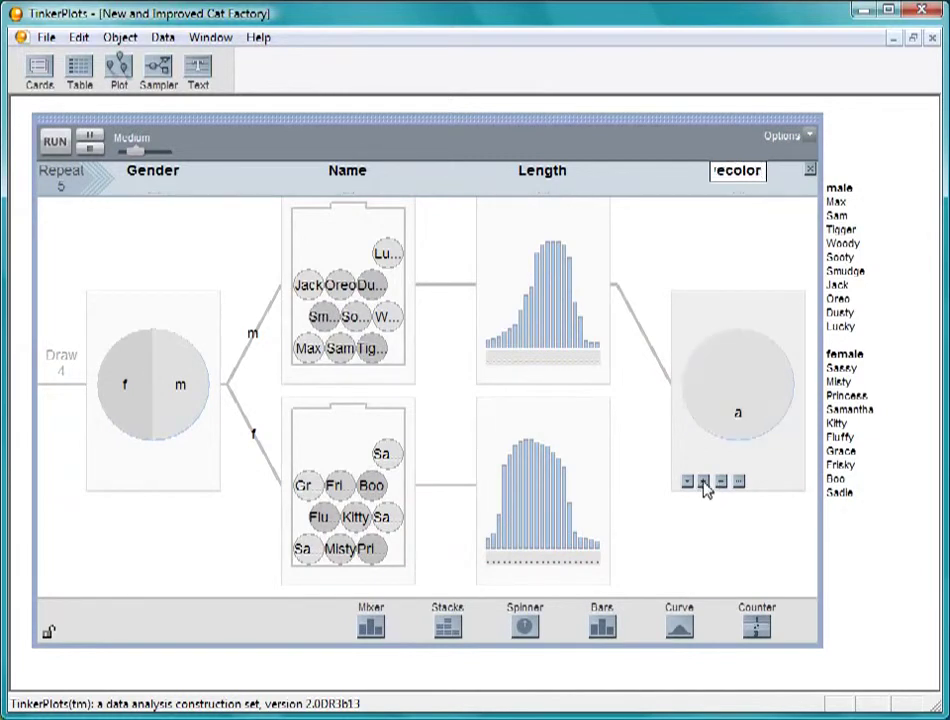
click(738, 413)
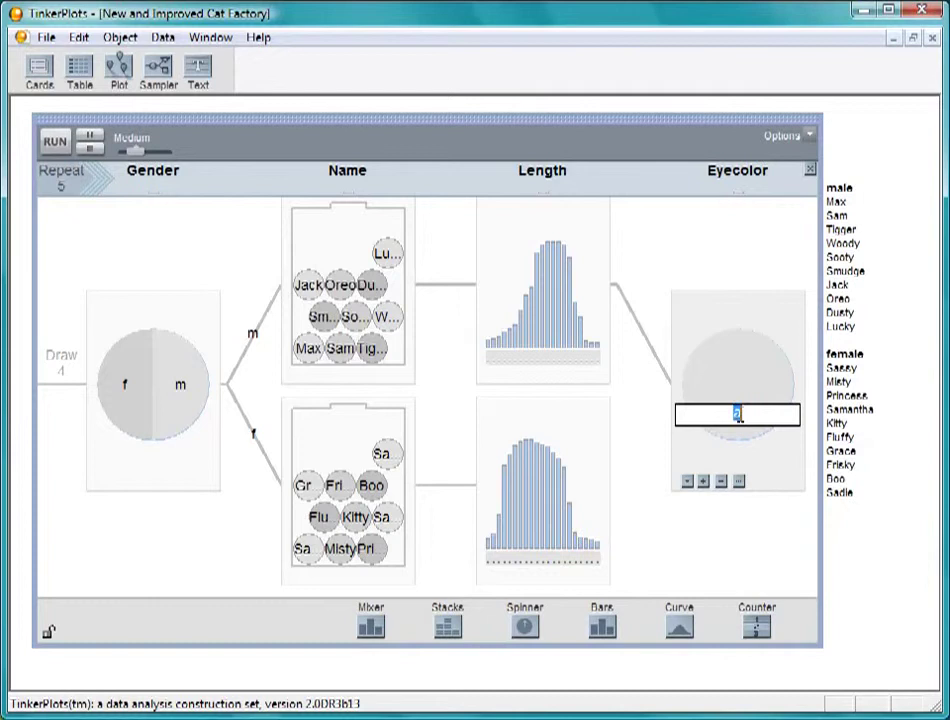
text(blue)
key(Return)
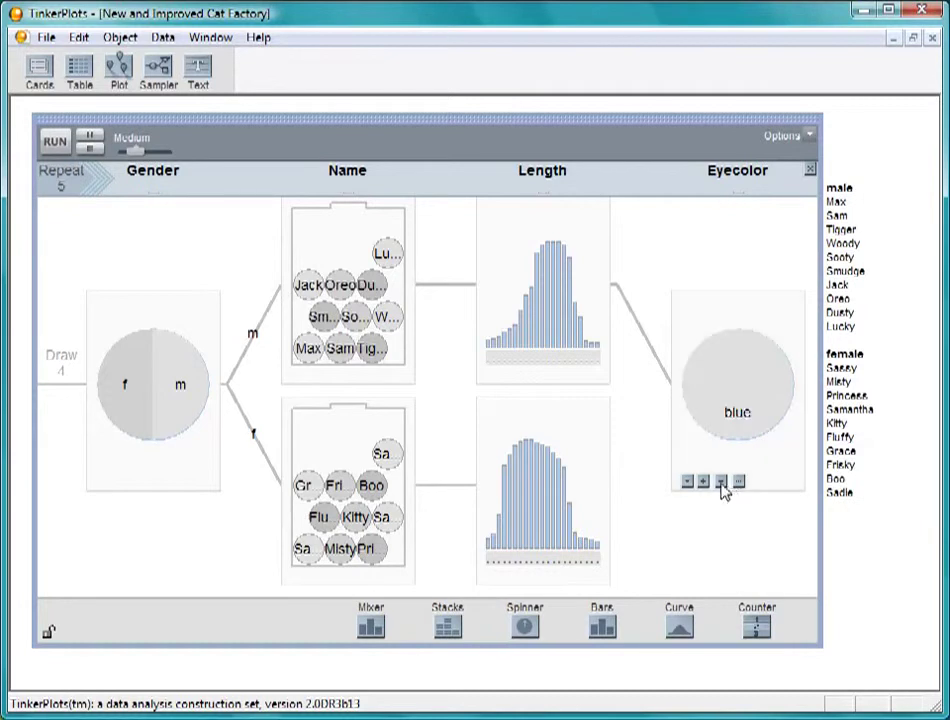
click(704, 483)
text(green)
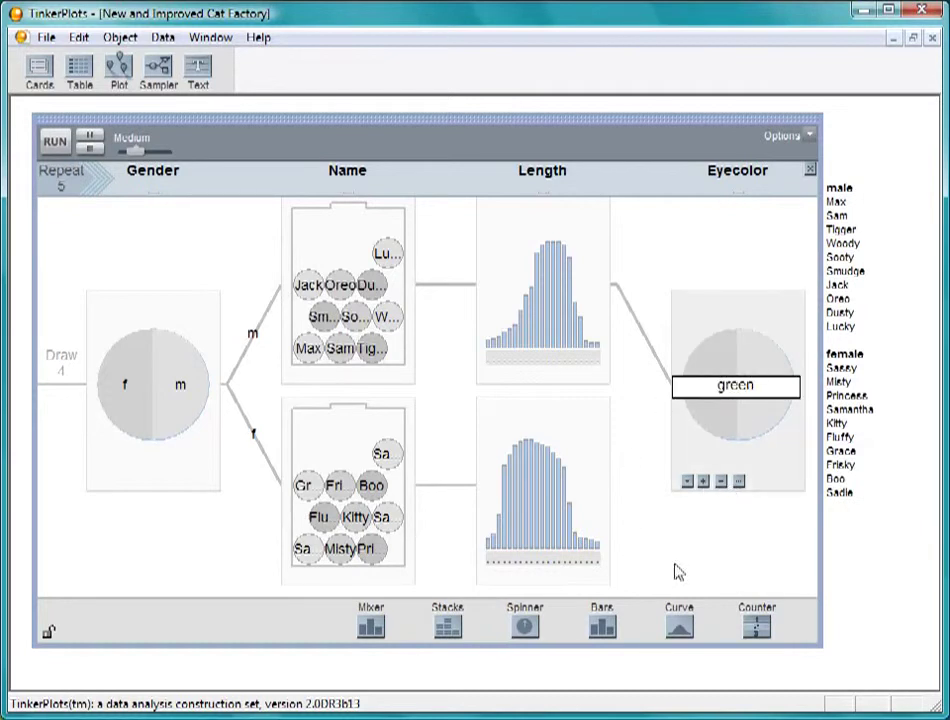
key(Return)
click(704, 482)
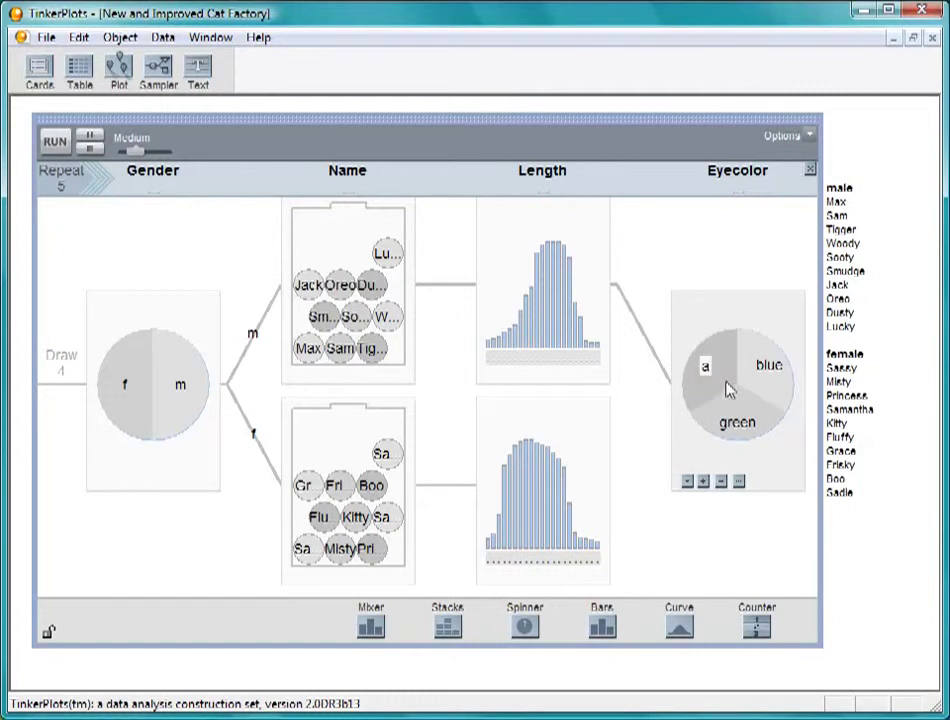
text(yellow)
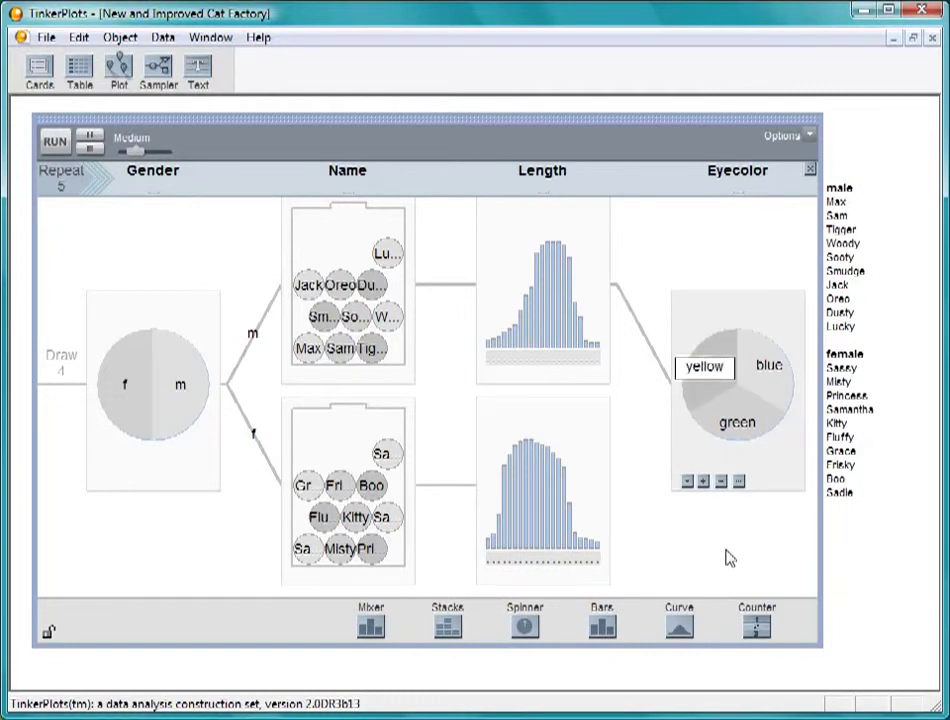
key(Return)
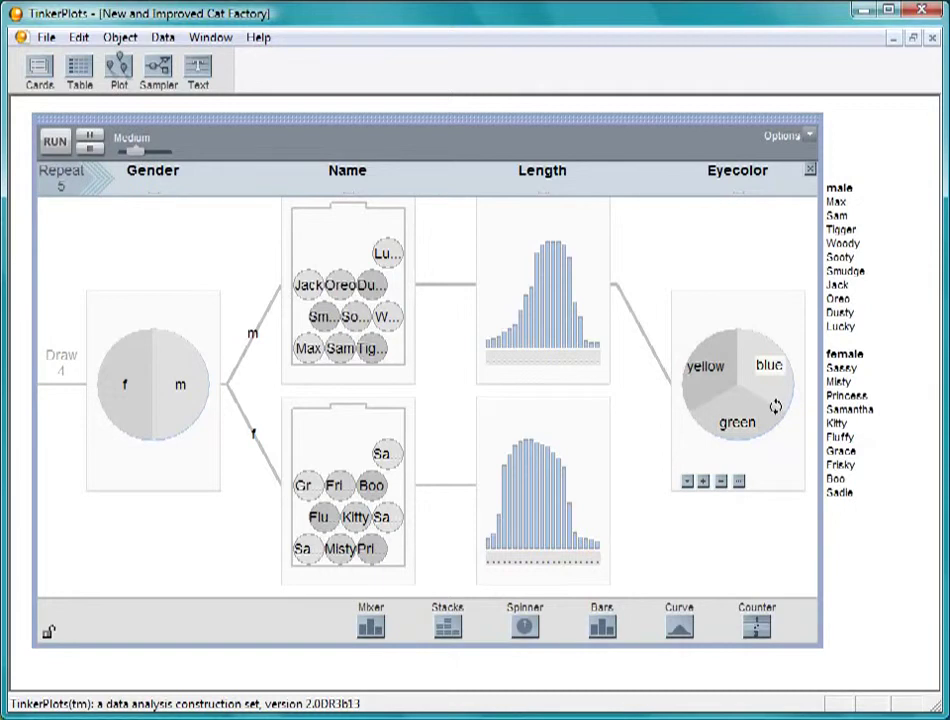
drag(775, 405, 782, 342)
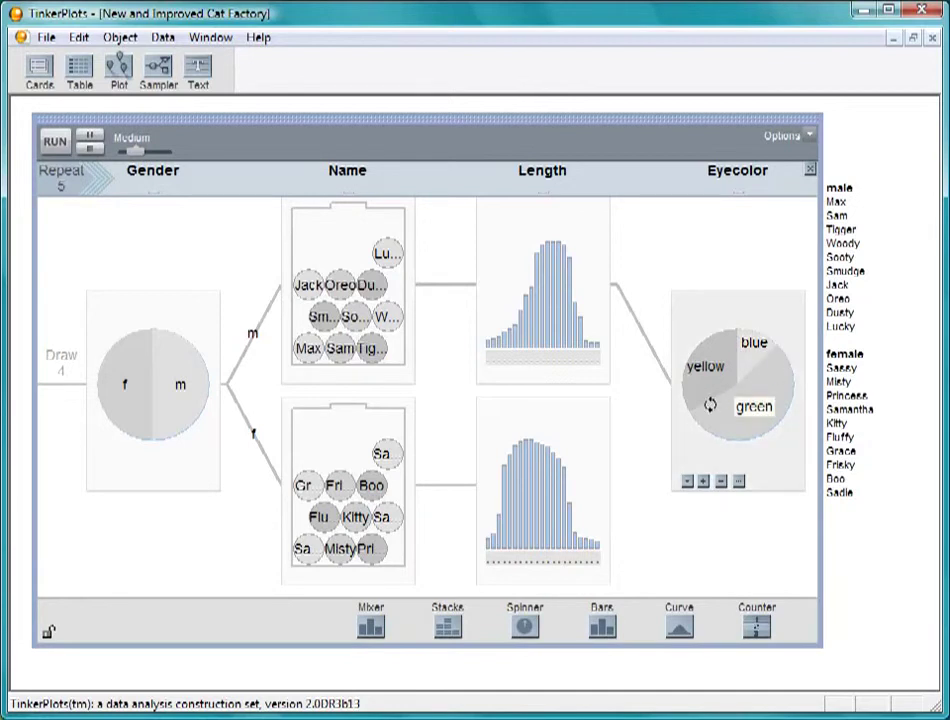
drag(723, 392, 716, 426)
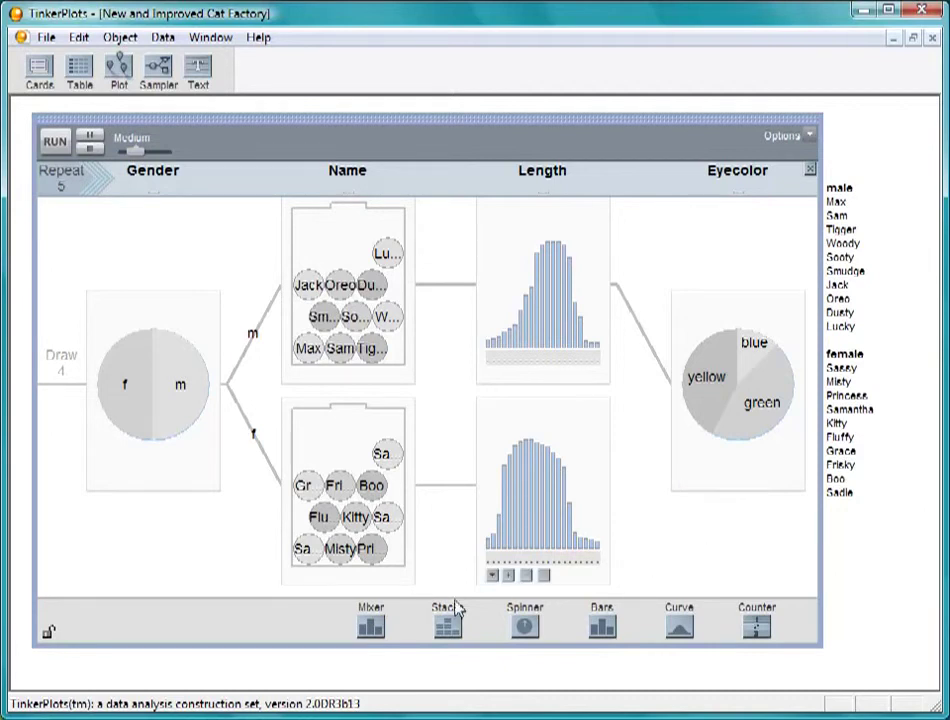
Add a mixer to the lower Eyecolor branch and merge it into the yellow/green/blue Eyecolor spinner above
drag(369, 622, 617, 498)
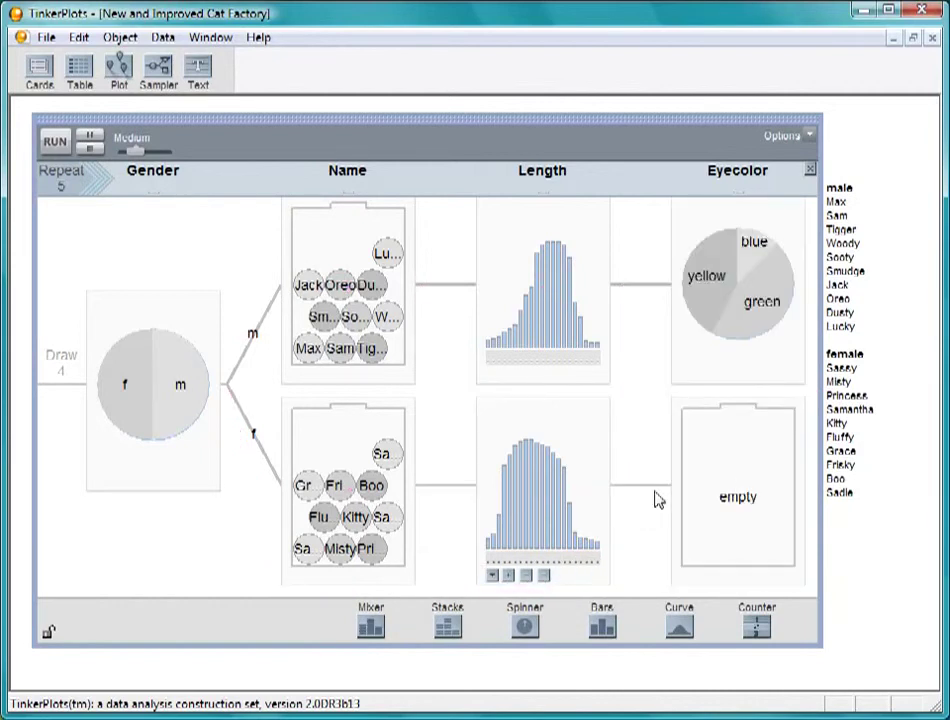
mouse_move(683, 508)
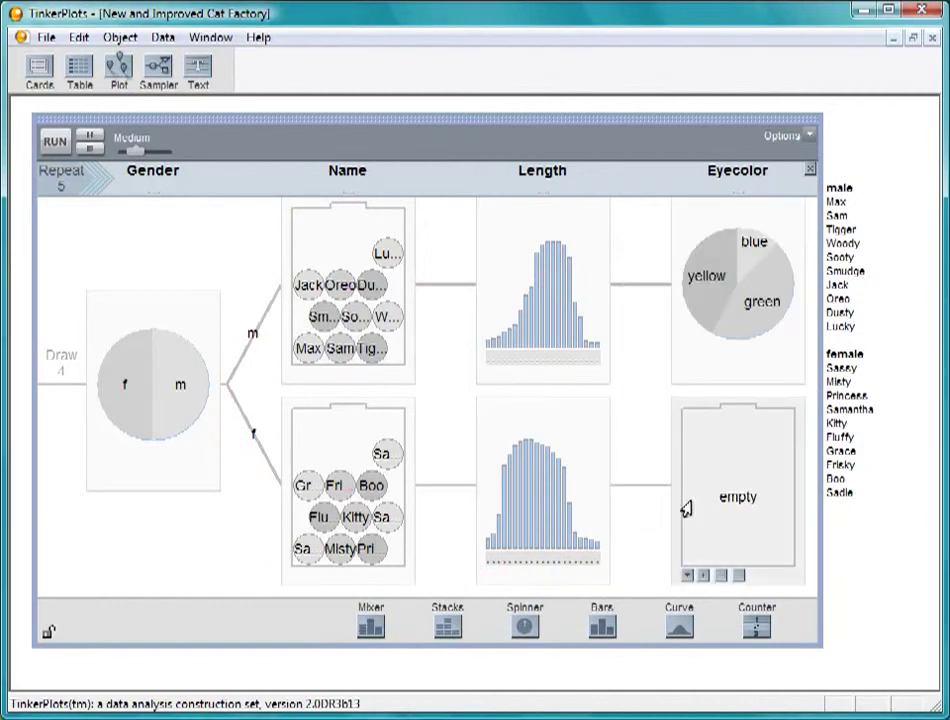
click(688, 577)
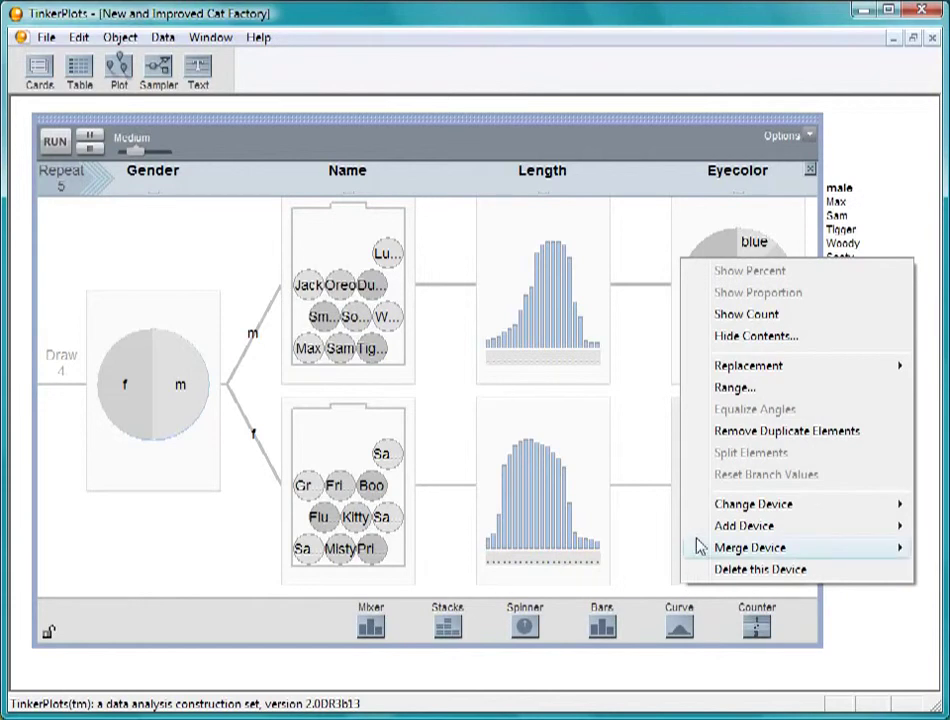
mouse_move(697, 547)
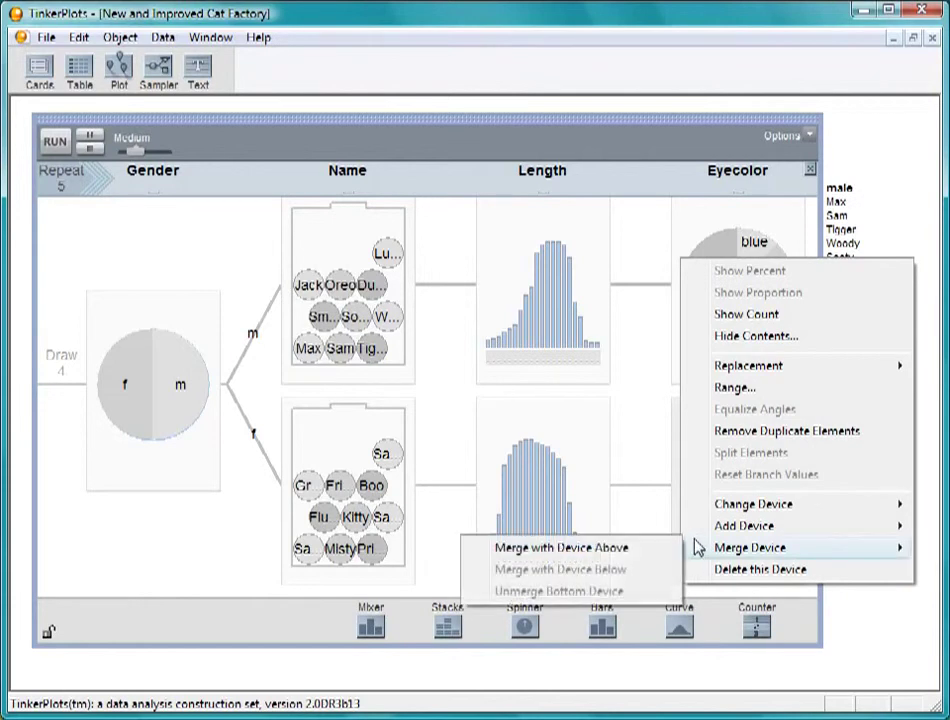
click(642, 553)
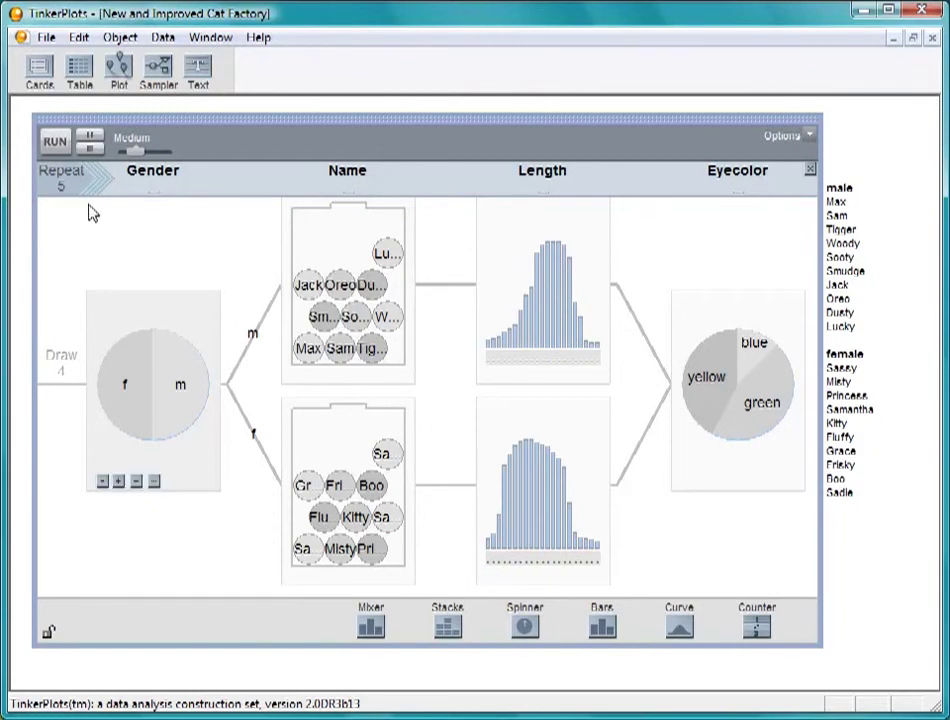
Run the sampler for 1000 repeats at Fastest speed, then narrow the sampler beside the results table
click(64, 184)
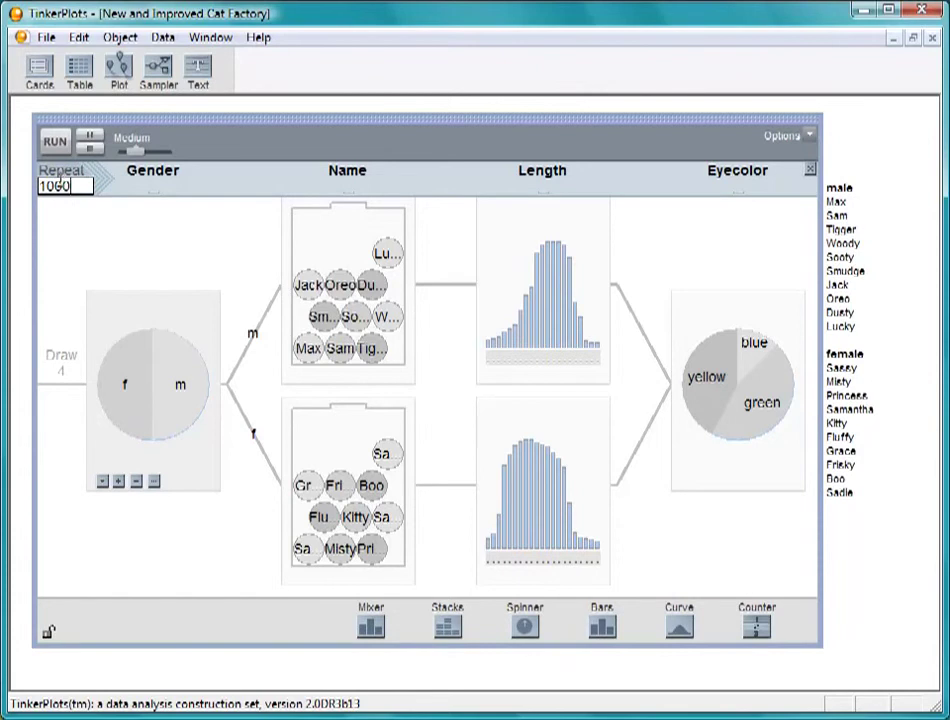
click(55, 141)
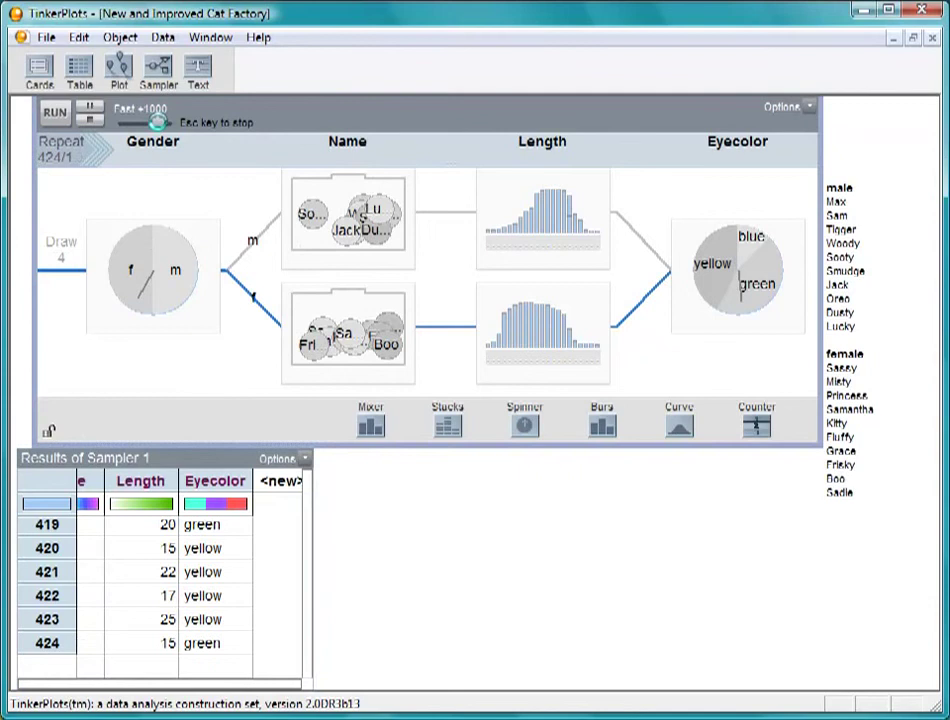
drag(157, 122, 162, 121)
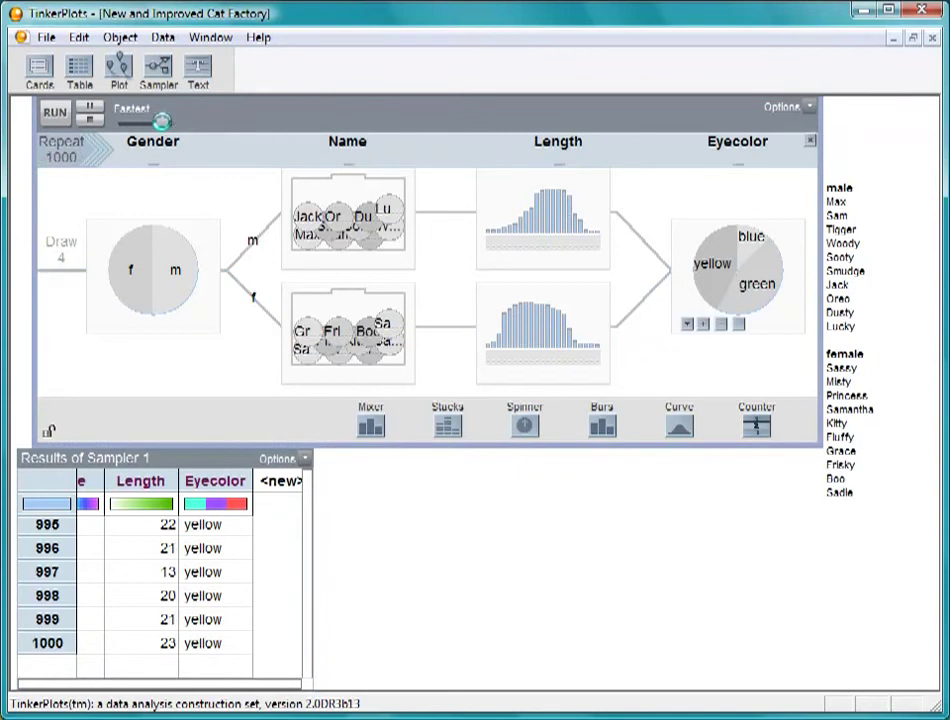
drag(333, 424, 333, 424)
drag(150, 458, 640, 265)
Widen the results table to show Name and Gender, and add an enlarged new plot
drag(818, 300, 589, 300)
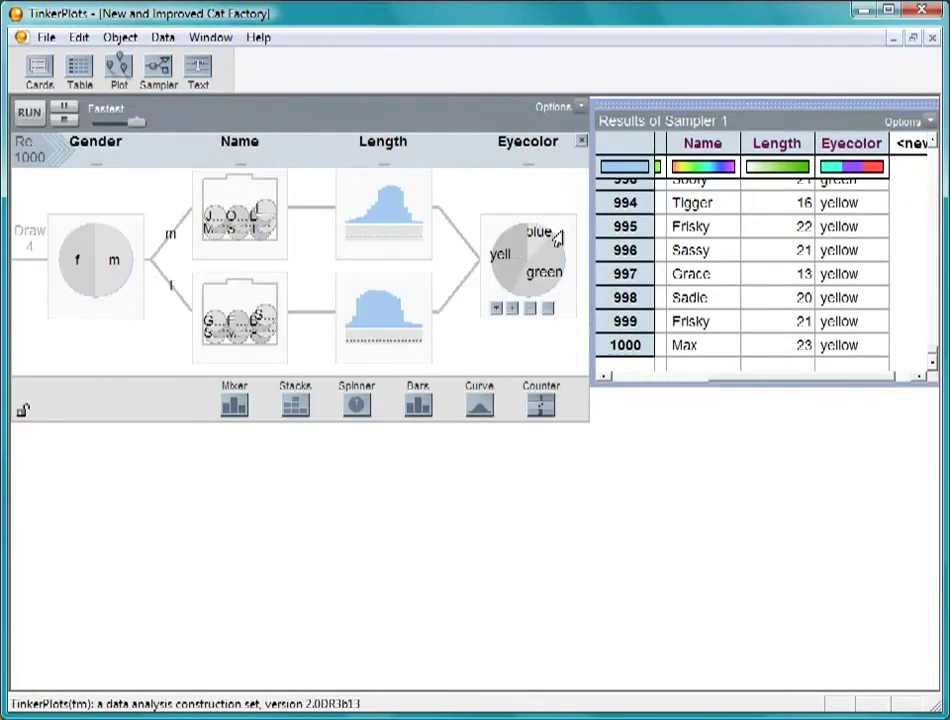
drag(587, 233, 490, 232)
drag(118, 66, 492, 399)
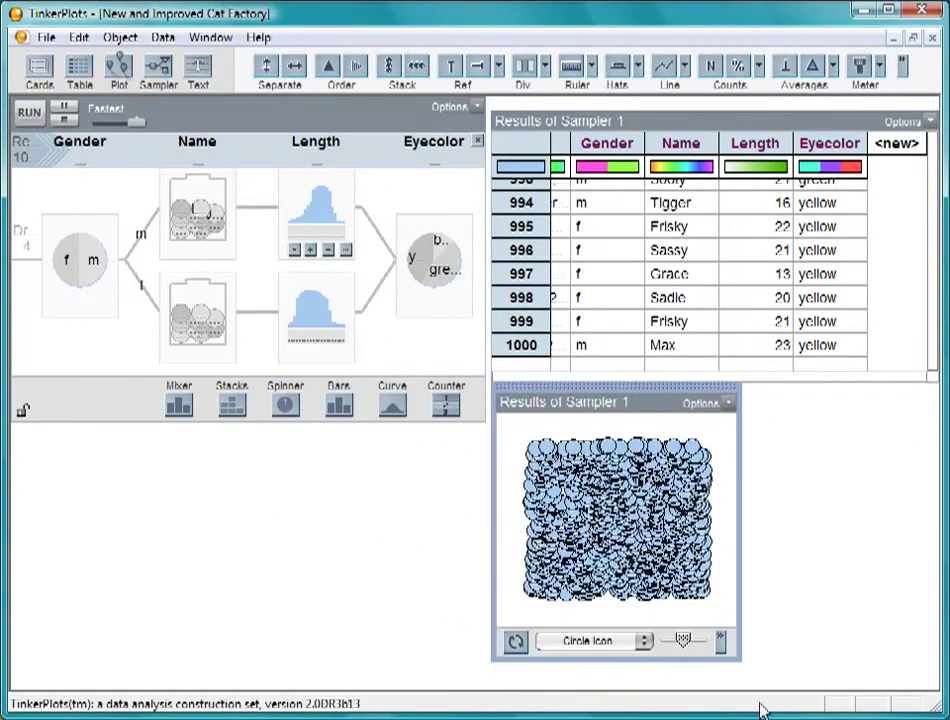
drag(733, 655, 937, 670)
Plot cats coloured by Length on a 10–30 Length axis, split by Gender, and stack the dots
click(733, 232)
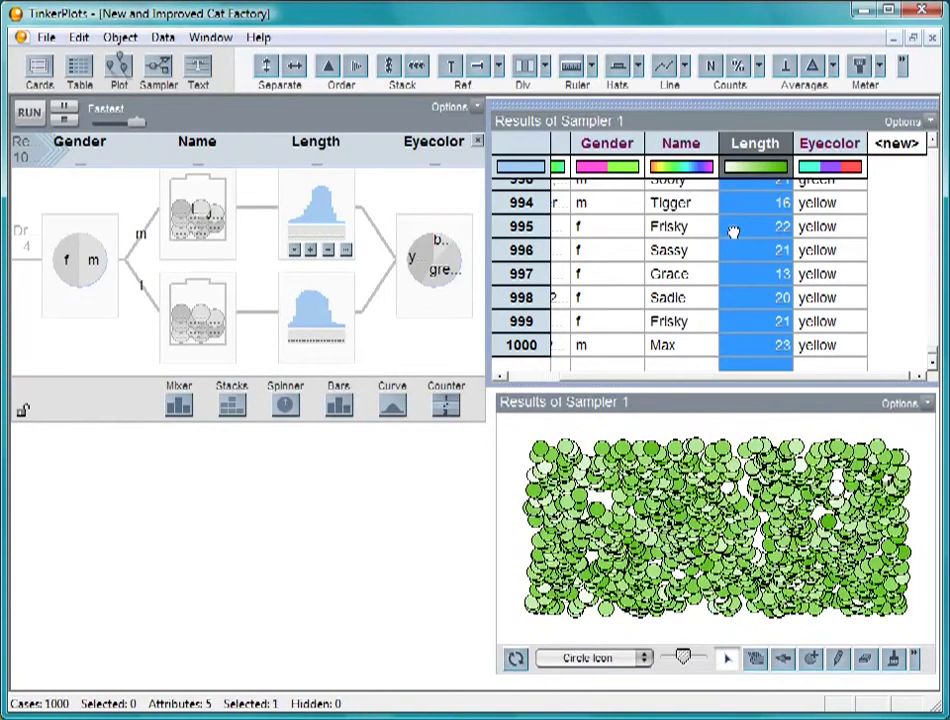
mouse_move(640, 618)
mouse_down()
mouse_move(660, 628)
mouse_move(636, 621)
mouse_up()
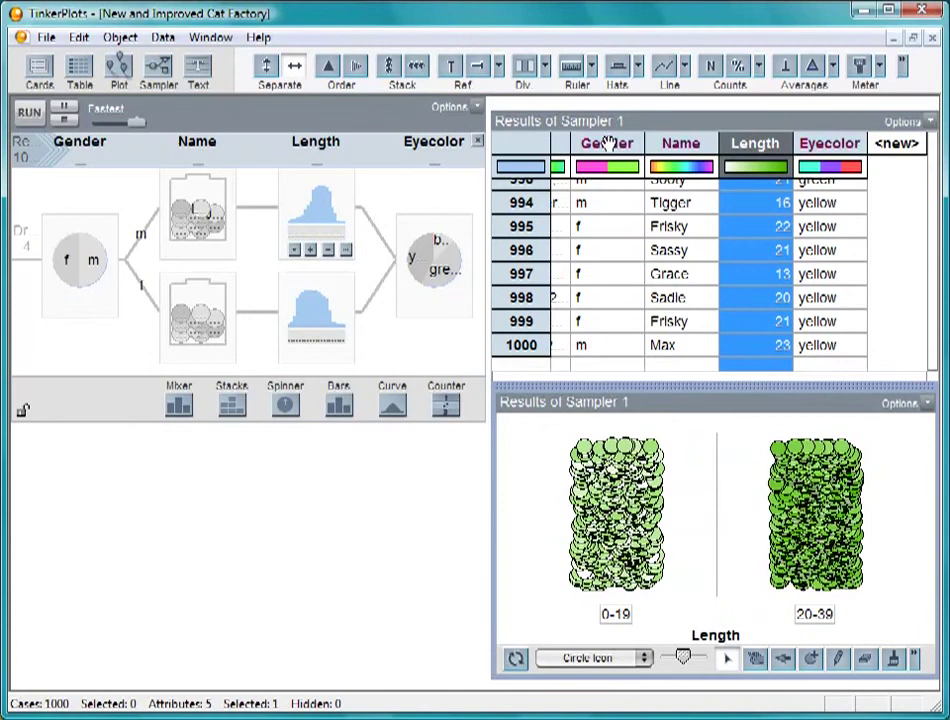
drag(605, 143, 505, 499)
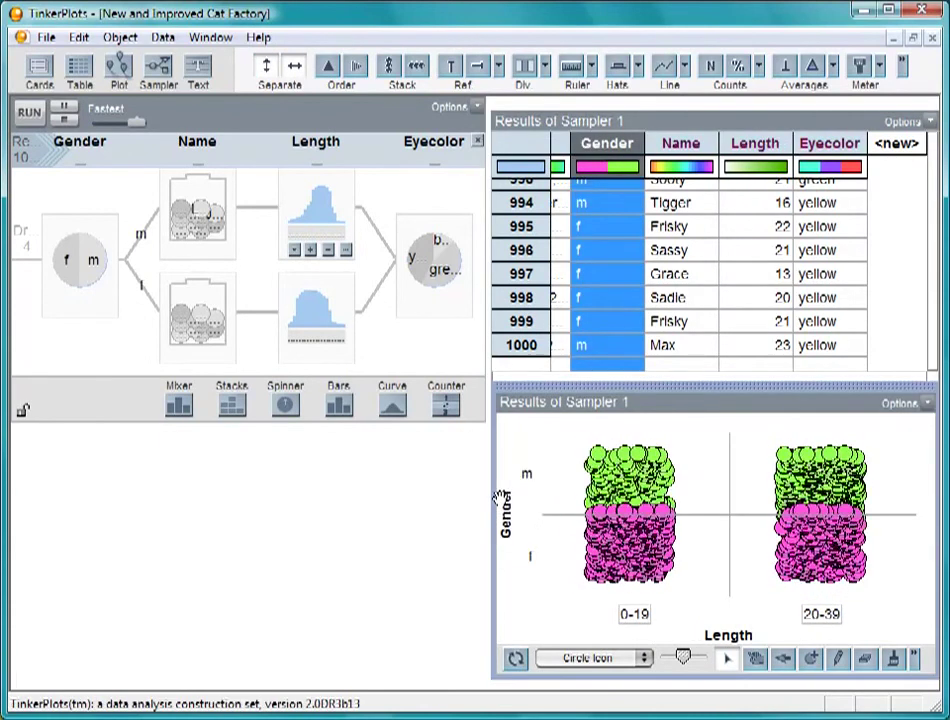
drag(660, 563, 852, 570)
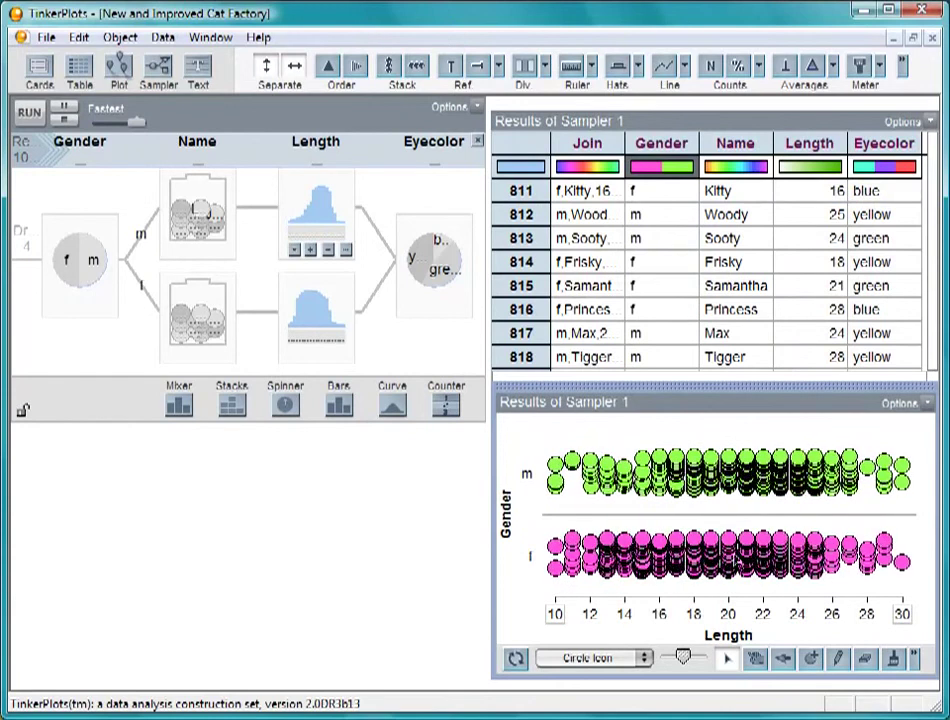
click(388, 68)
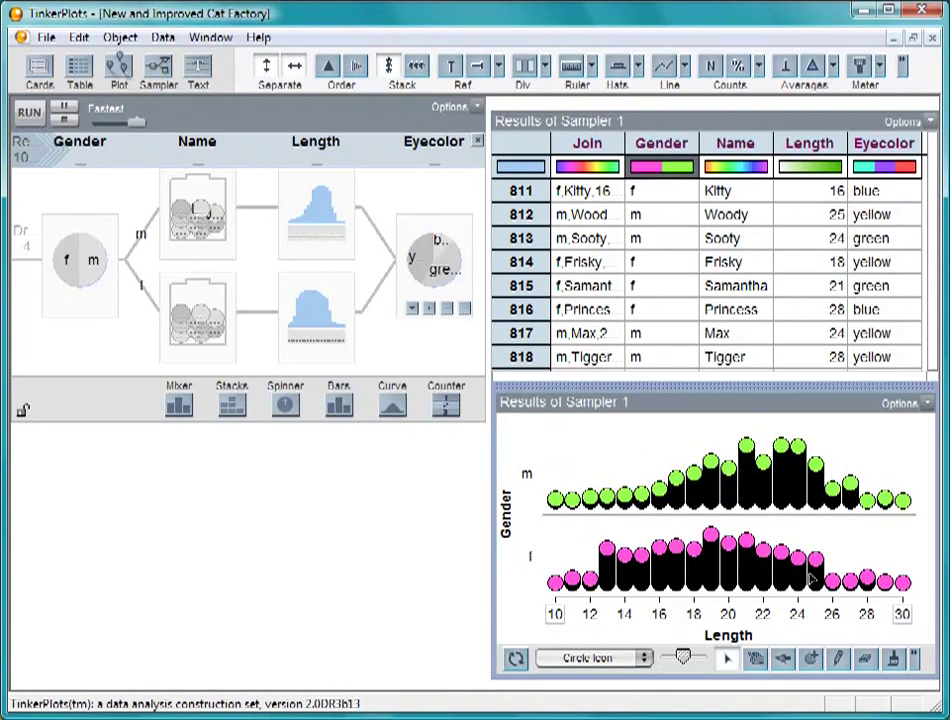
mouse_move(310, 328)
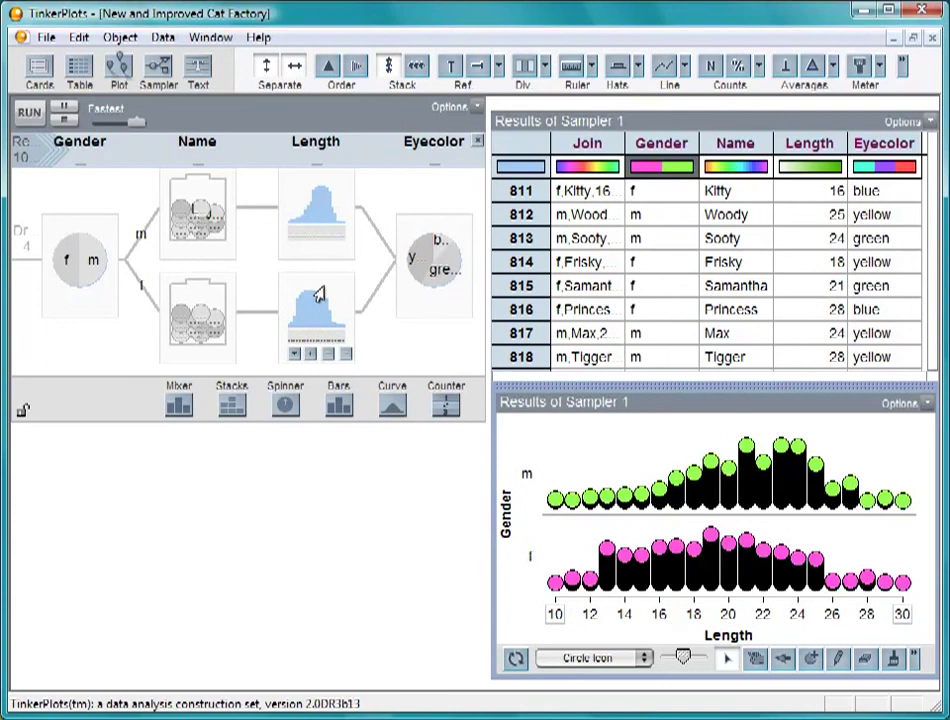
mouse_move(335, 196)
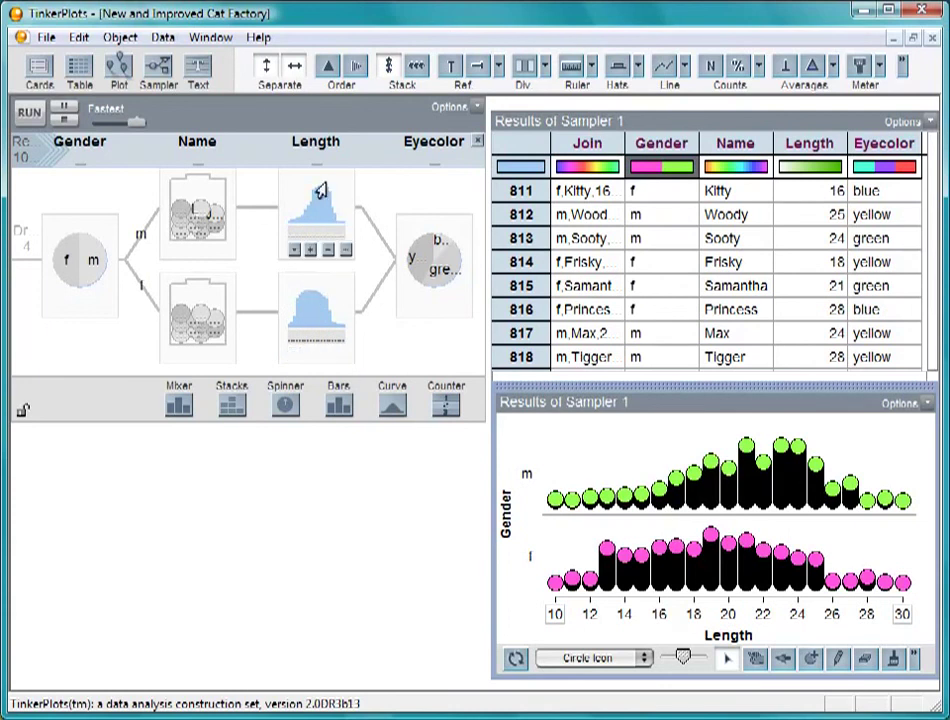